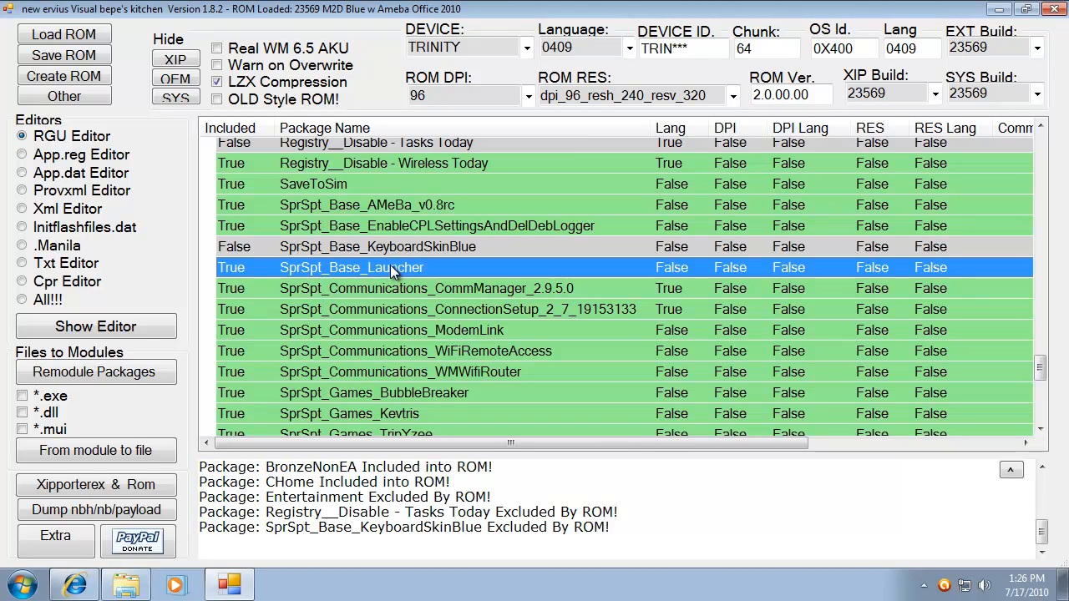
Open the app registry file from the SprSpt_Base_Launcher package folder for editing, examine its launcher entries, and close it and the folder
right_click(390, 265)
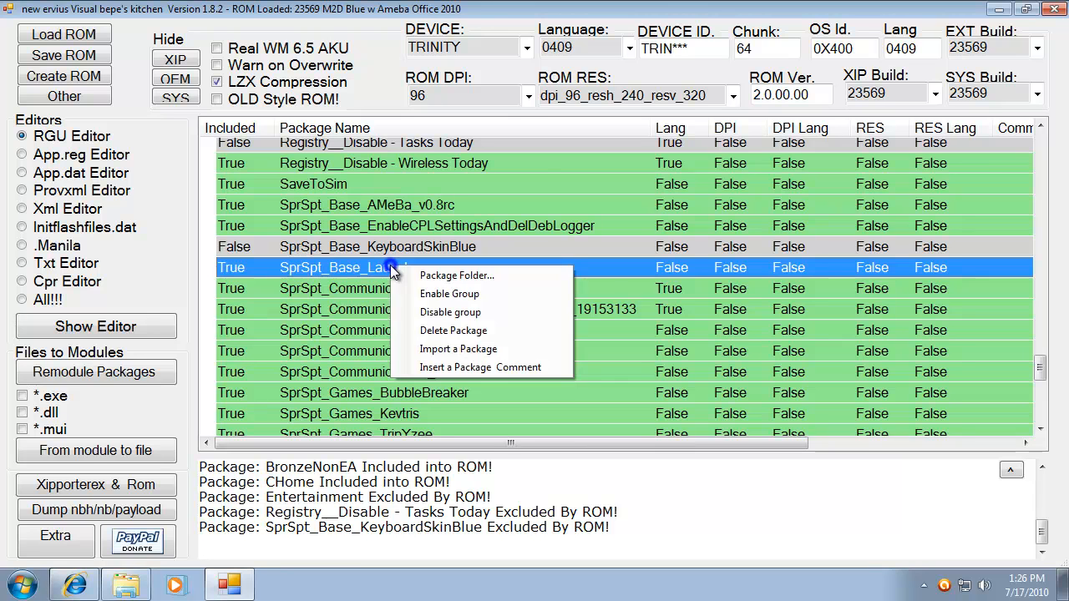
click(472, 278)
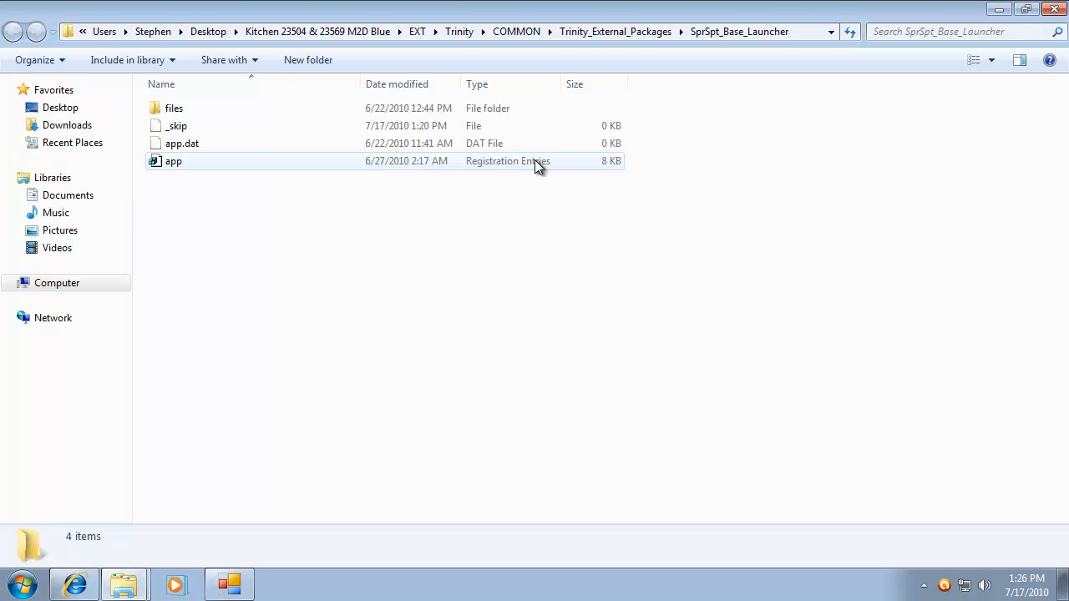
click(229, 167)
right_click(229, 167)
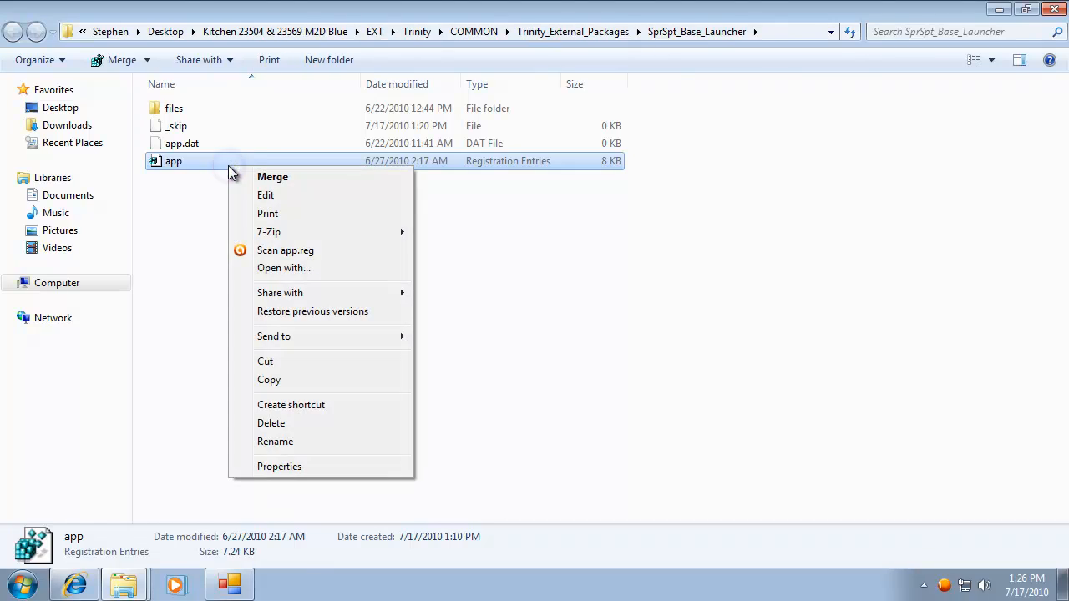
click(279, 192)
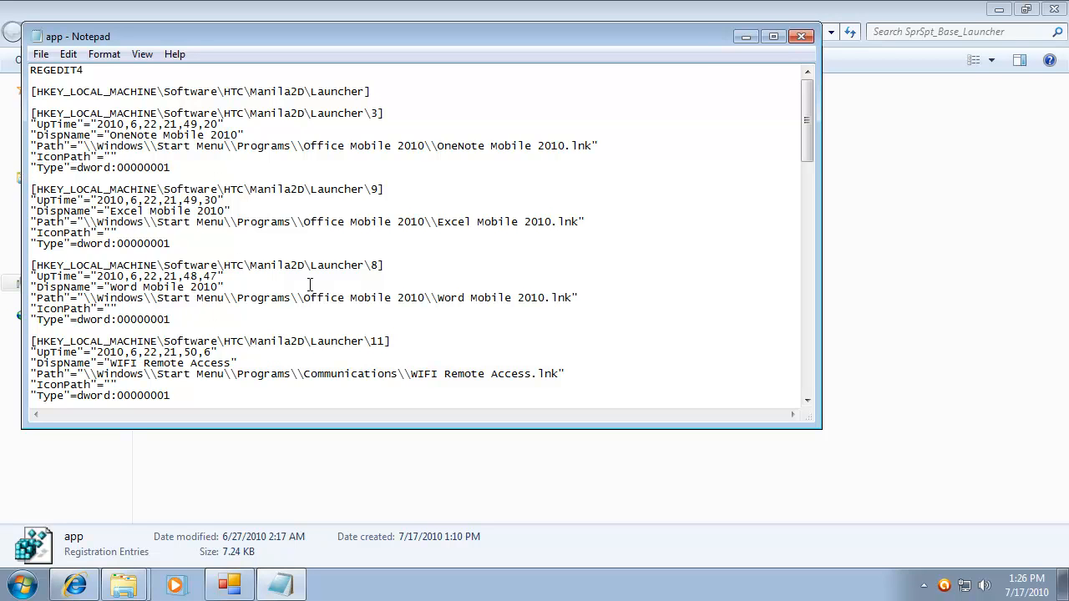
click(800, 38)
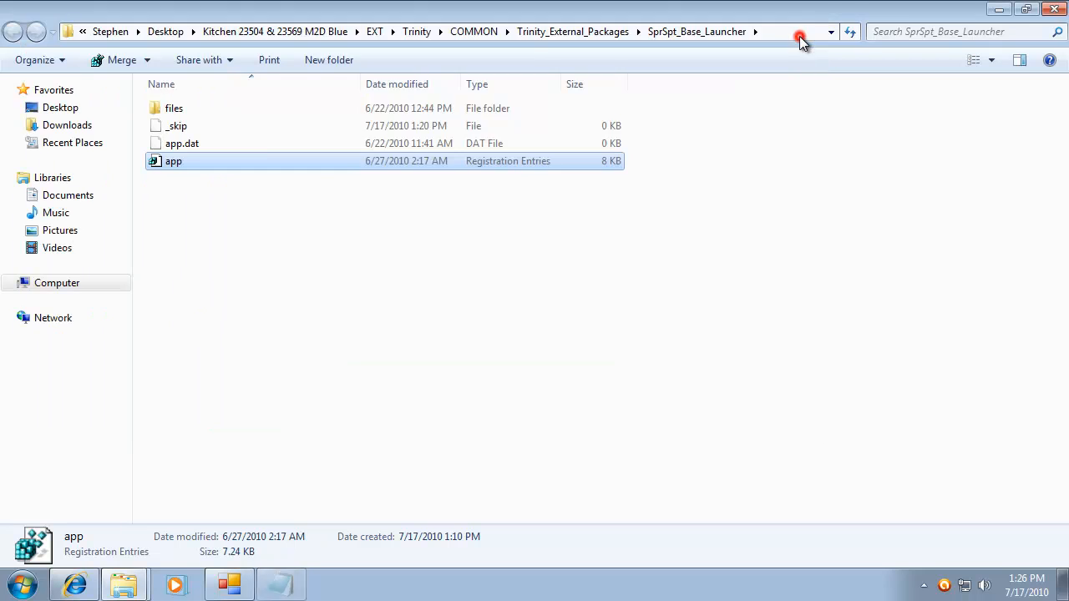
click(1054, 9)
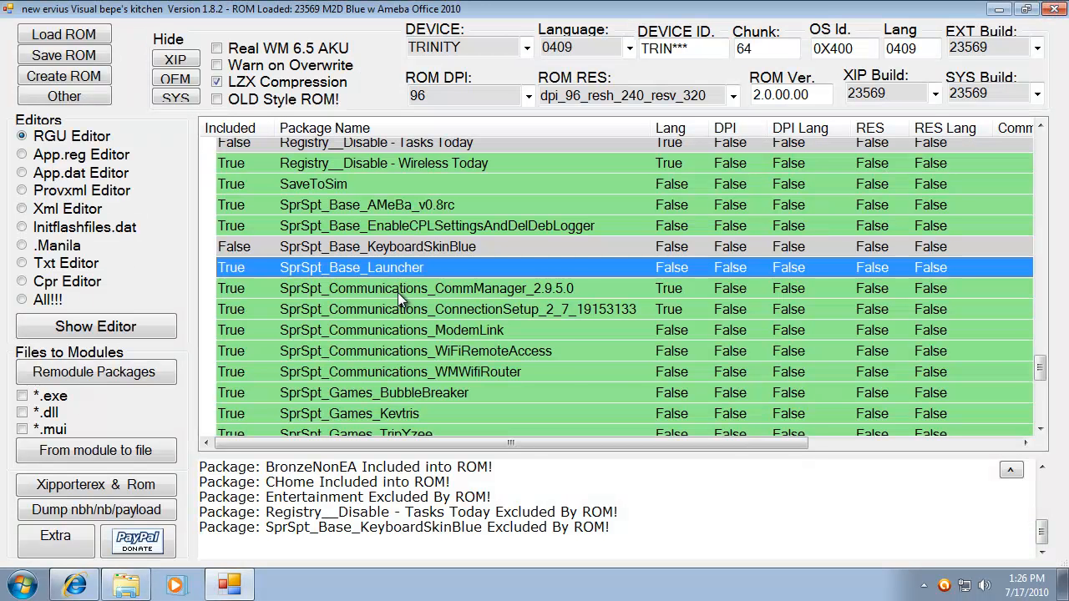
Examine the files subfolder in the SprSpt_Base_Launcher package folder, then close the folder window
right_click(385, 268)
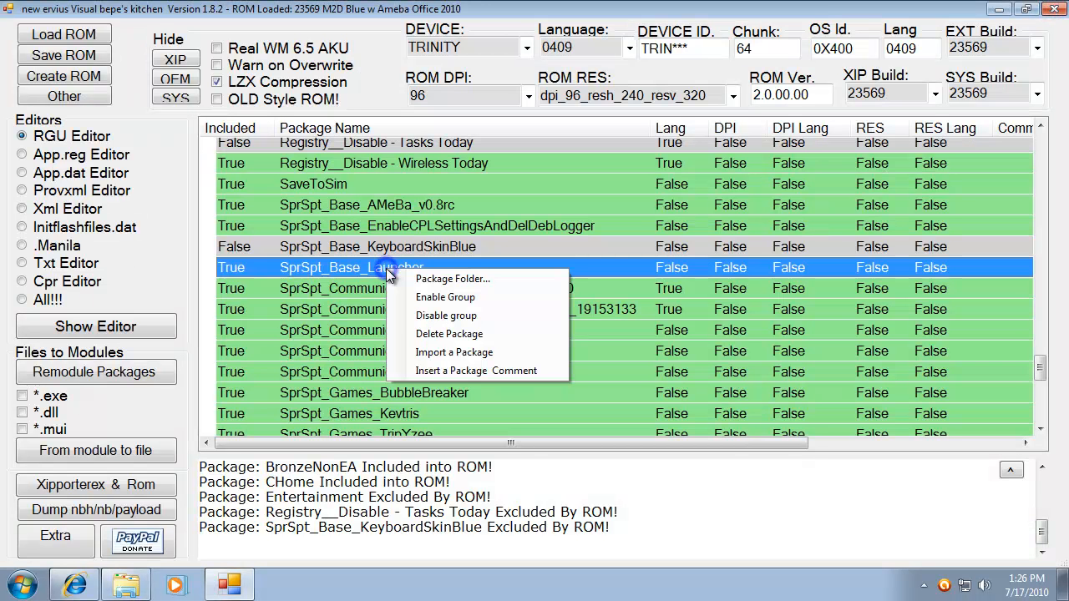
click(475, 278)
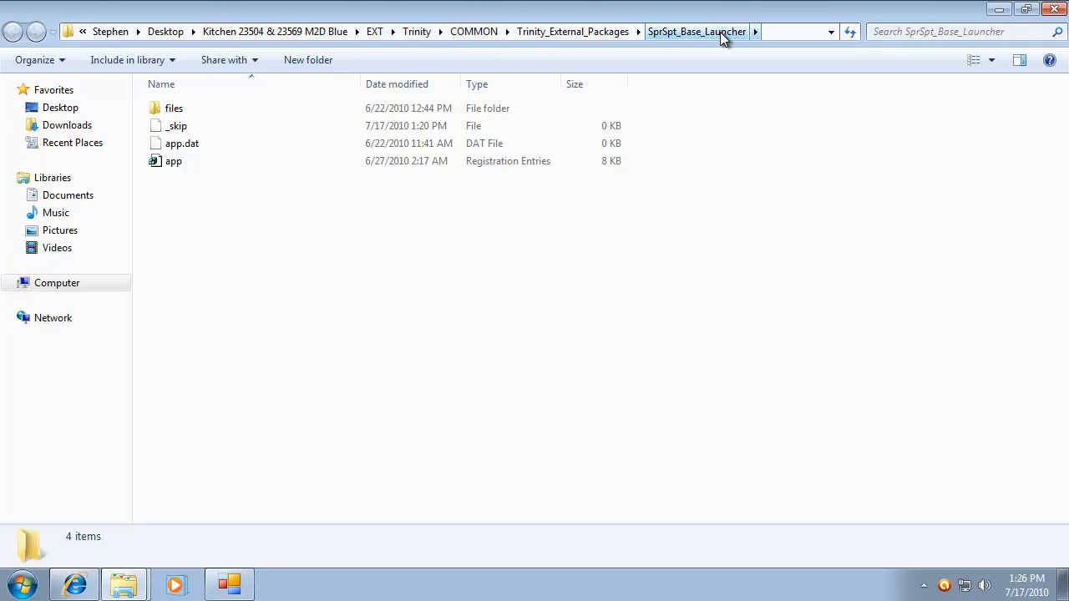
double_click(205, 110)
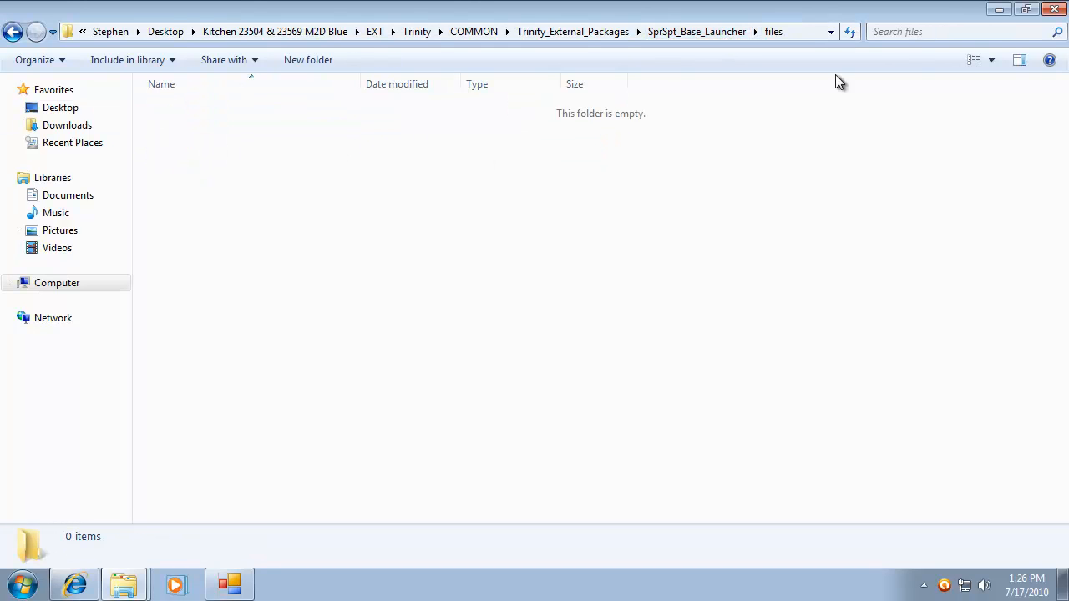
click(1054, 8)
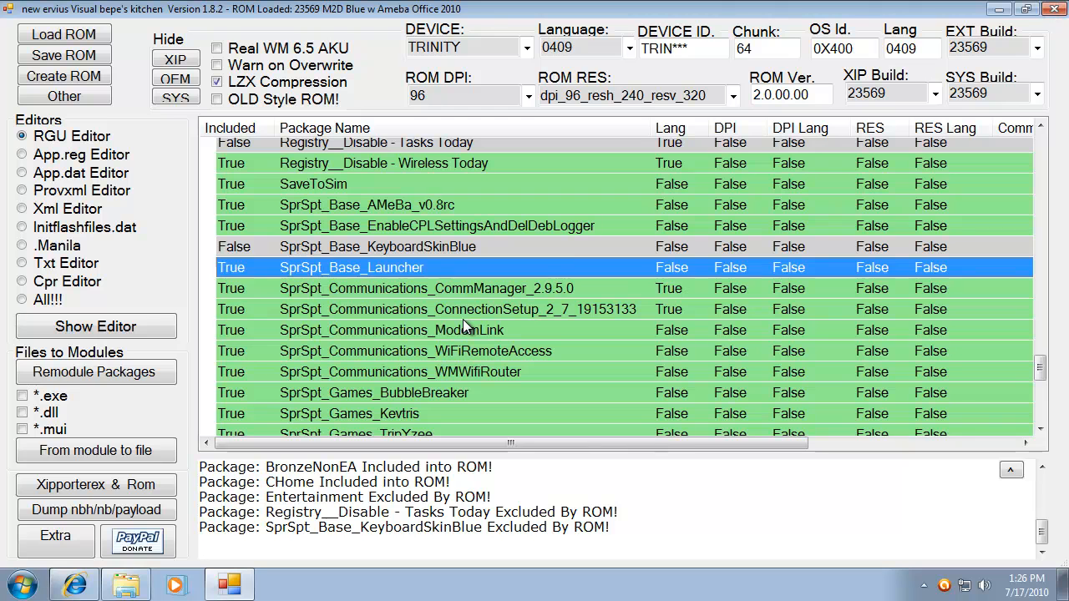
Review the SprSpt Base, Communications and Games packages in the package list
click(501, 289)
click(522, 310)
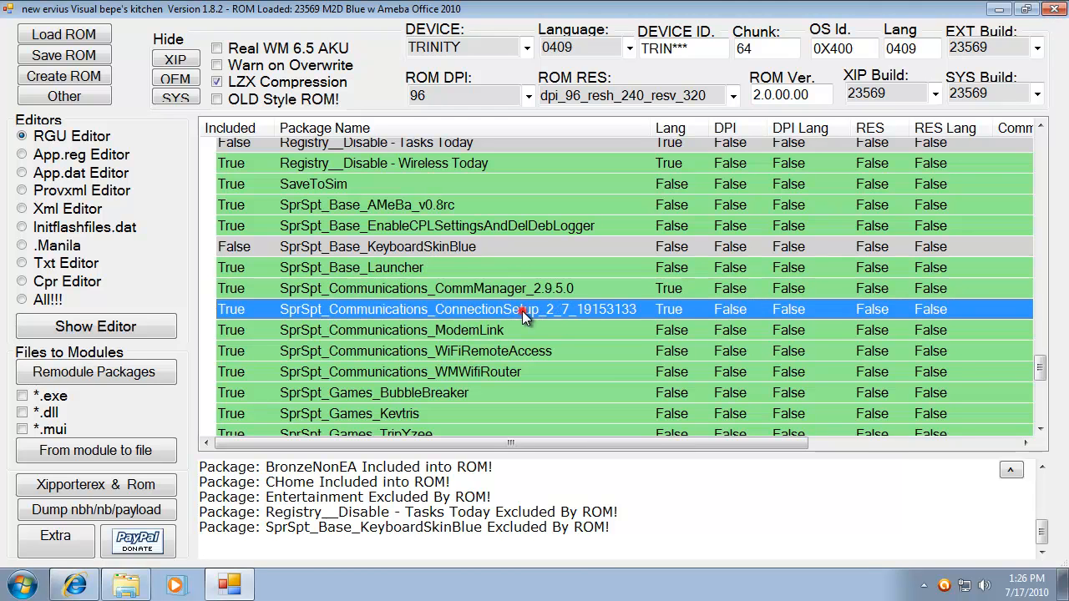
click(475, 331)
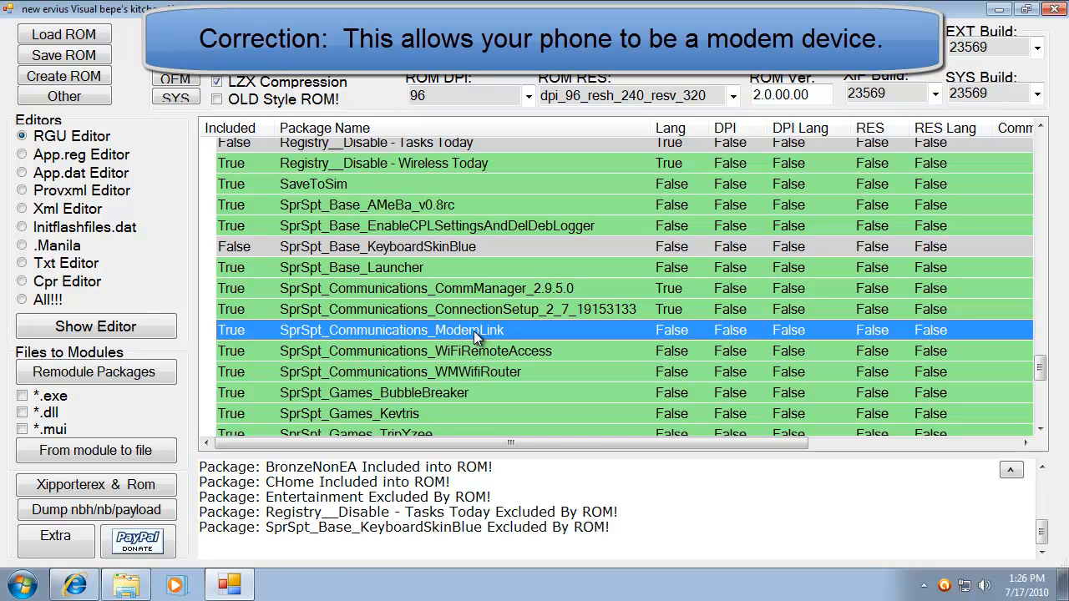
click(488, 351)
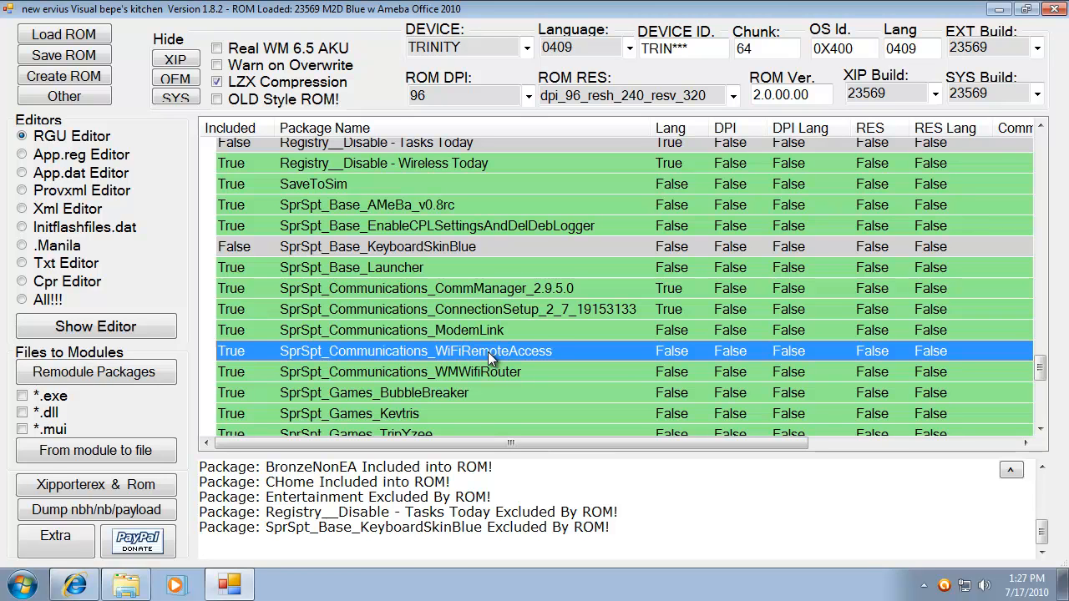
click(491, 375)
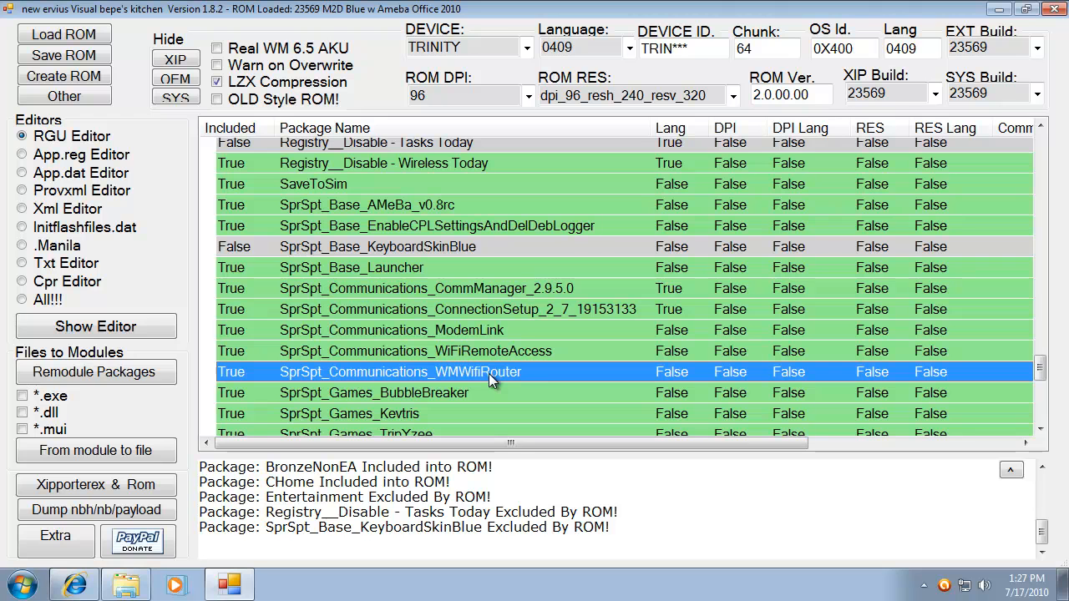
click(442, 394)
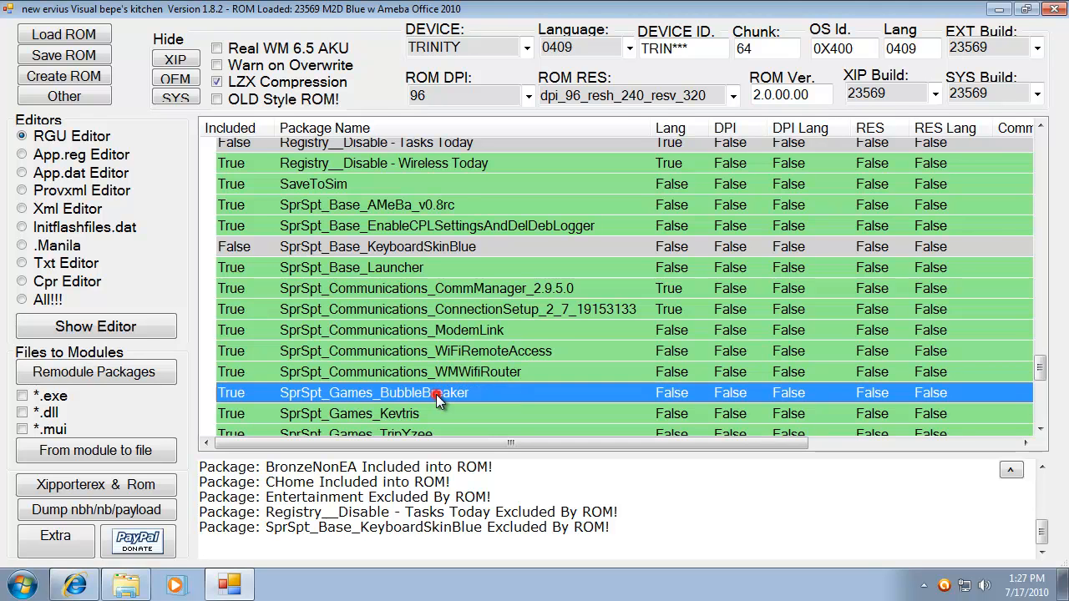
scroll(516, 358, down, 5)
scroll(444, 249, up, 1)
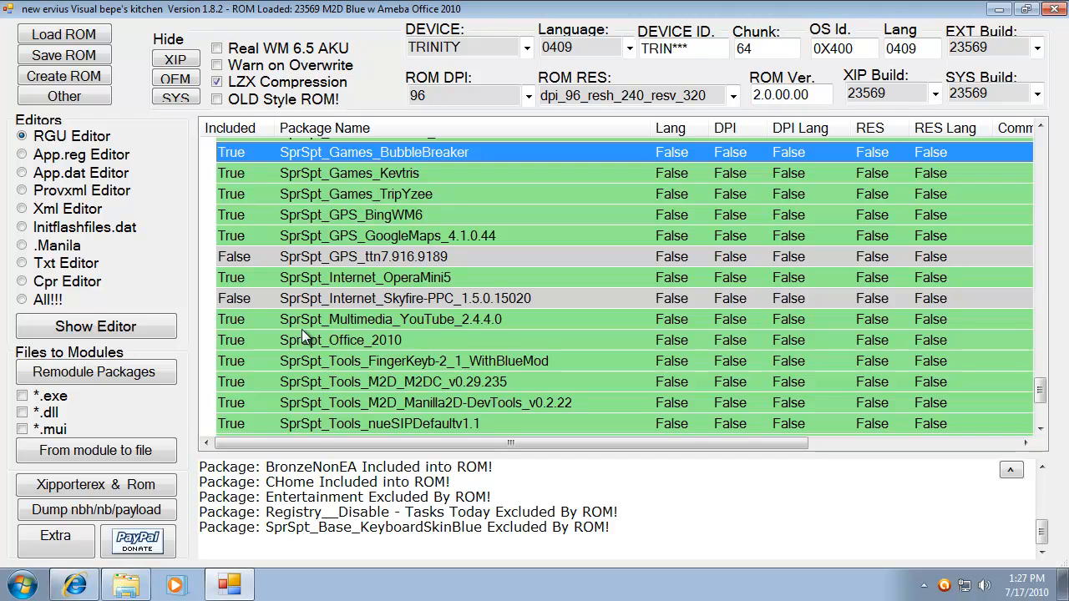
scroll(431, 294, up, 2)
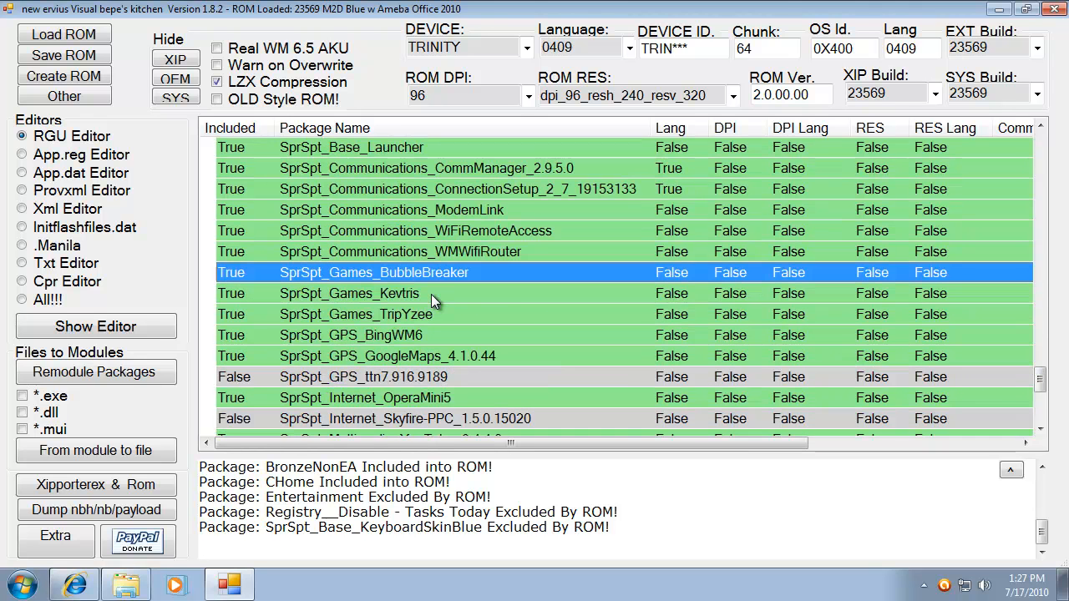
scroll(404, 293, up, 2)
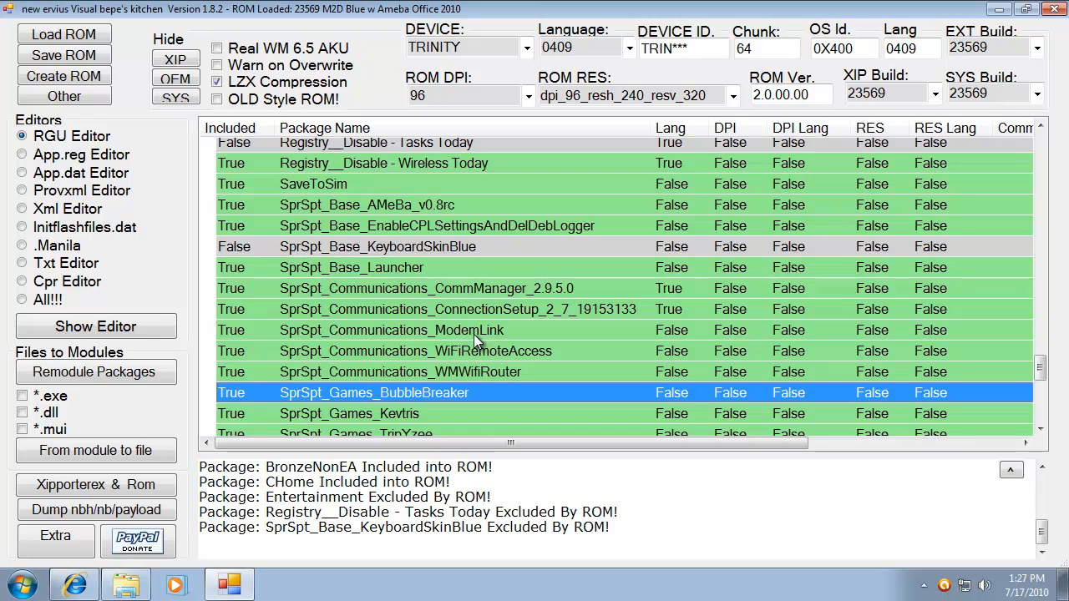
click(316, 205)
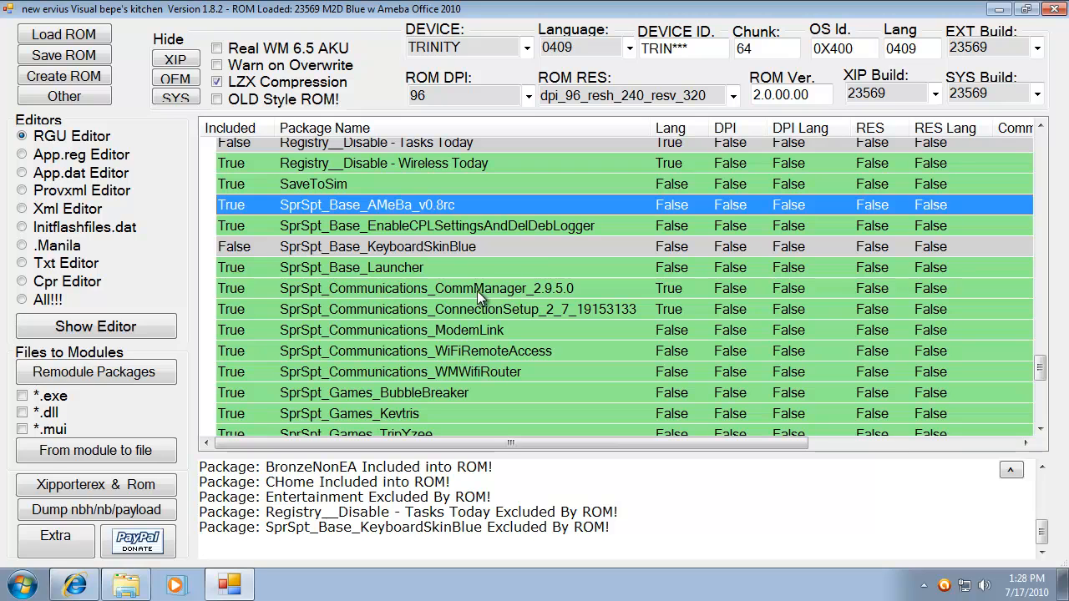
click(377, 289)
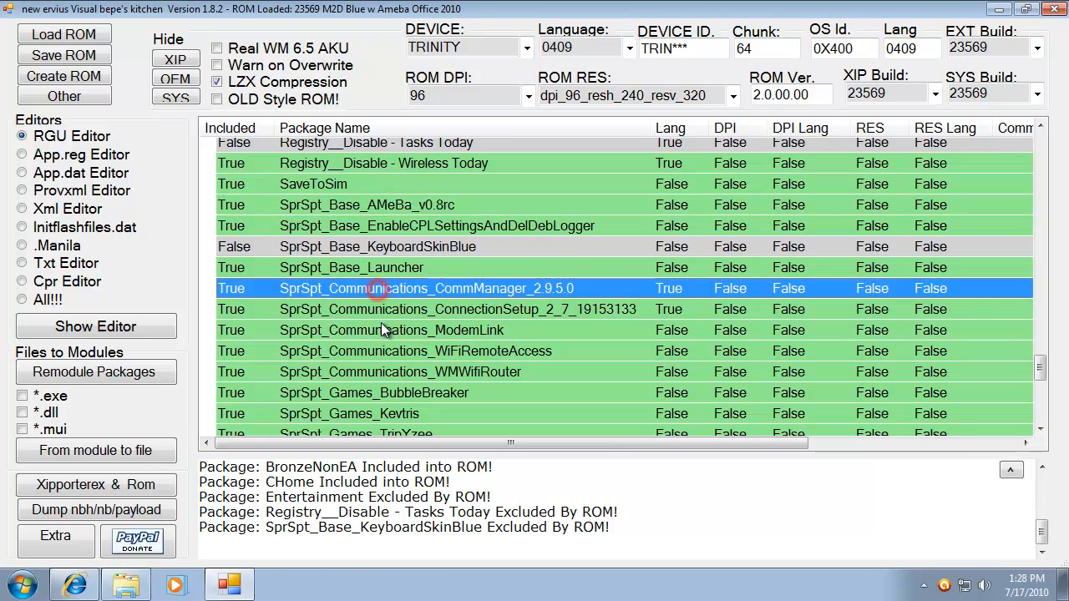
click(381, 315)
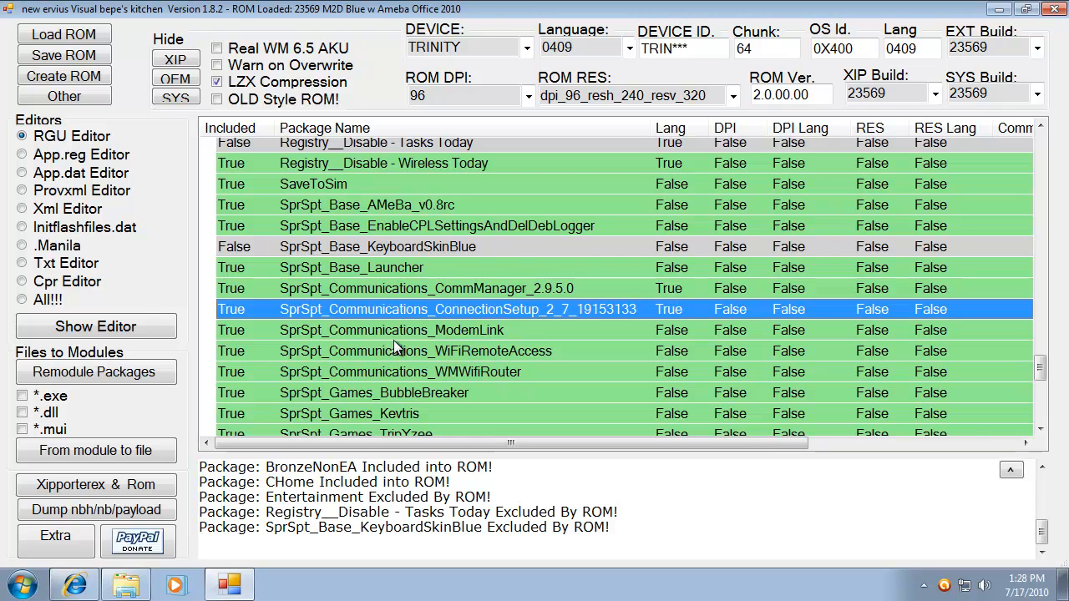
Exclude the SprSpt_Internet_OperaMini5 package from the ROM and include SprSpt_Internet_Skyfire-PPC_1.5.0.15020 instead
scroll(401, 396, down, 1)
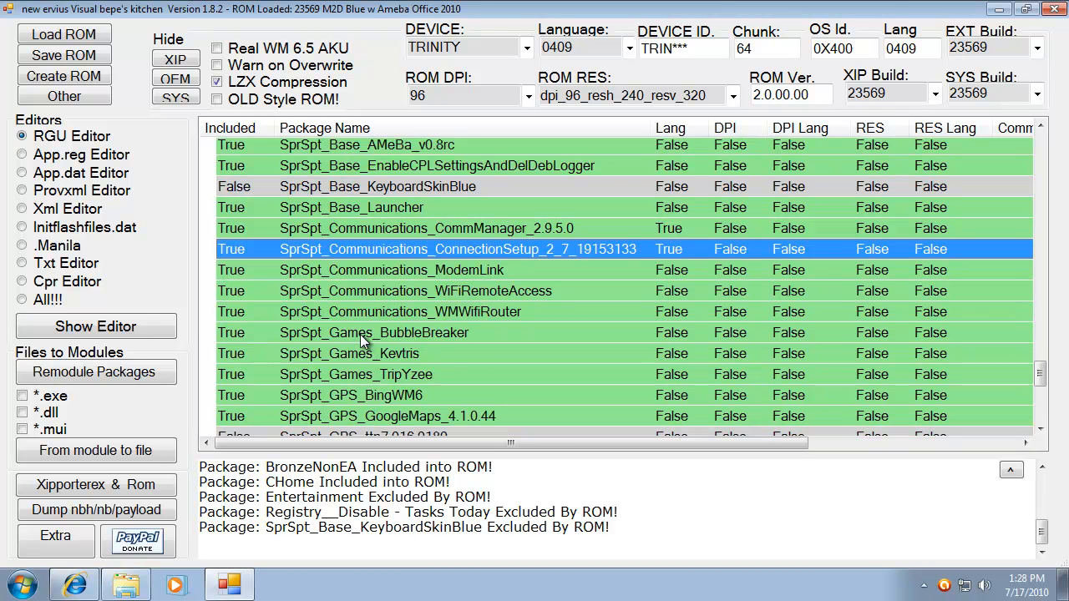
scroll(418, 330, down, 3)
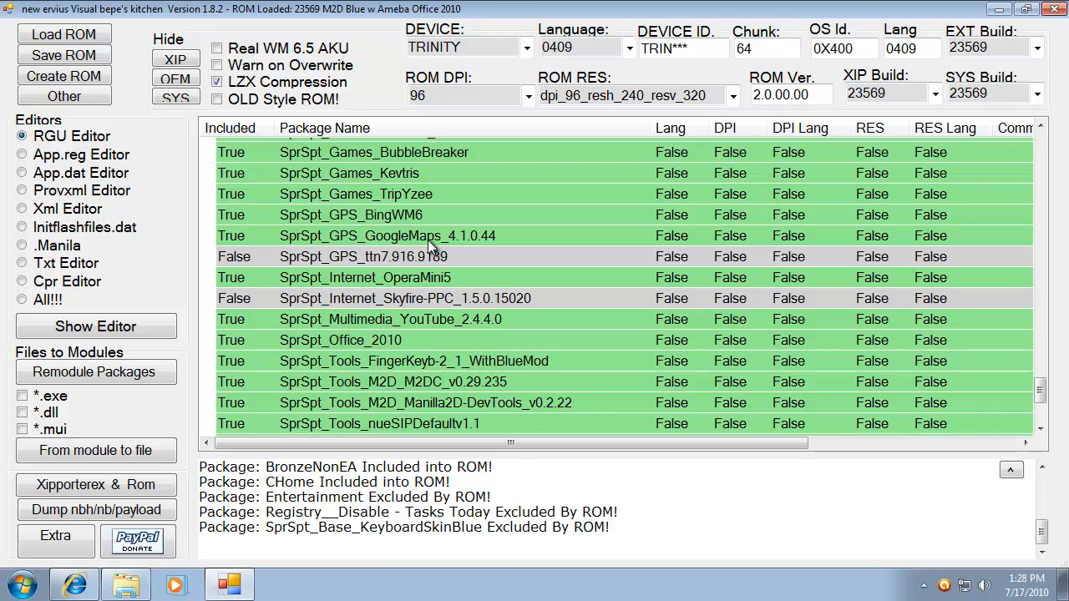
click(366, 278)
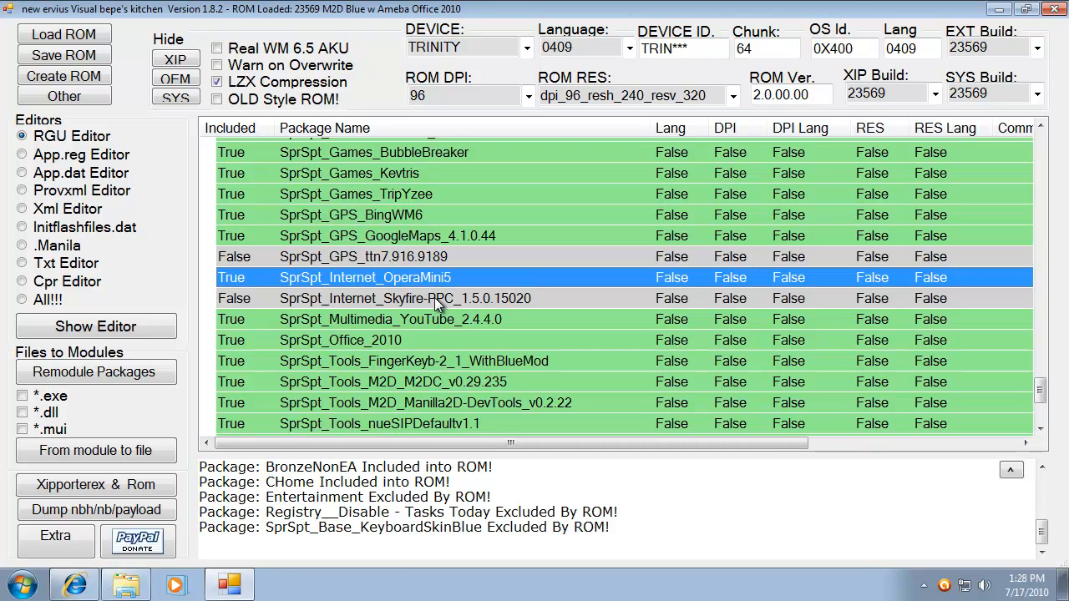
double_click(409, 279)
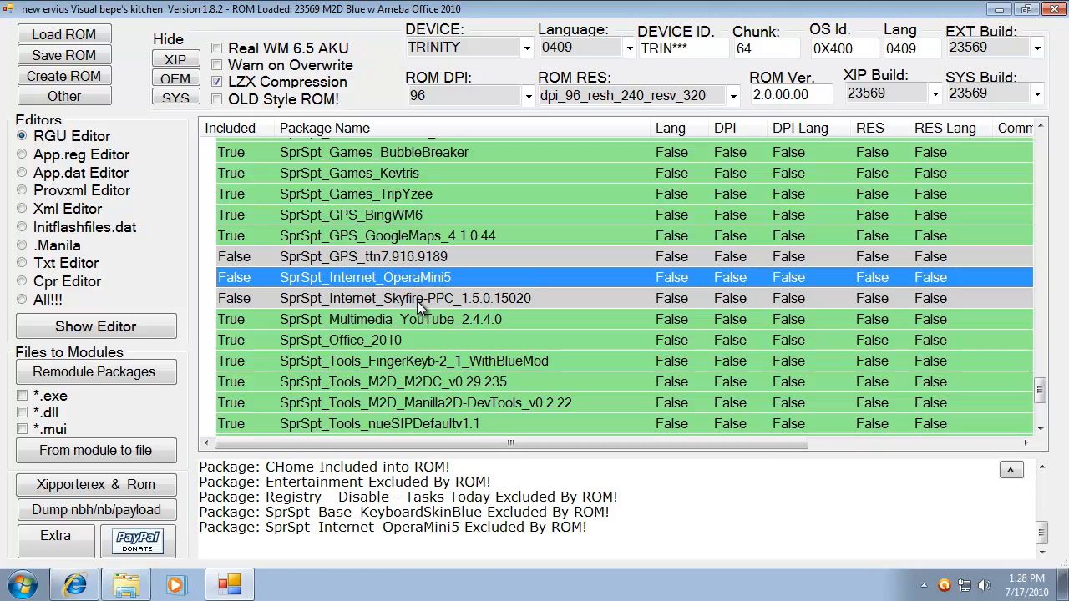
double_click(418, 304)
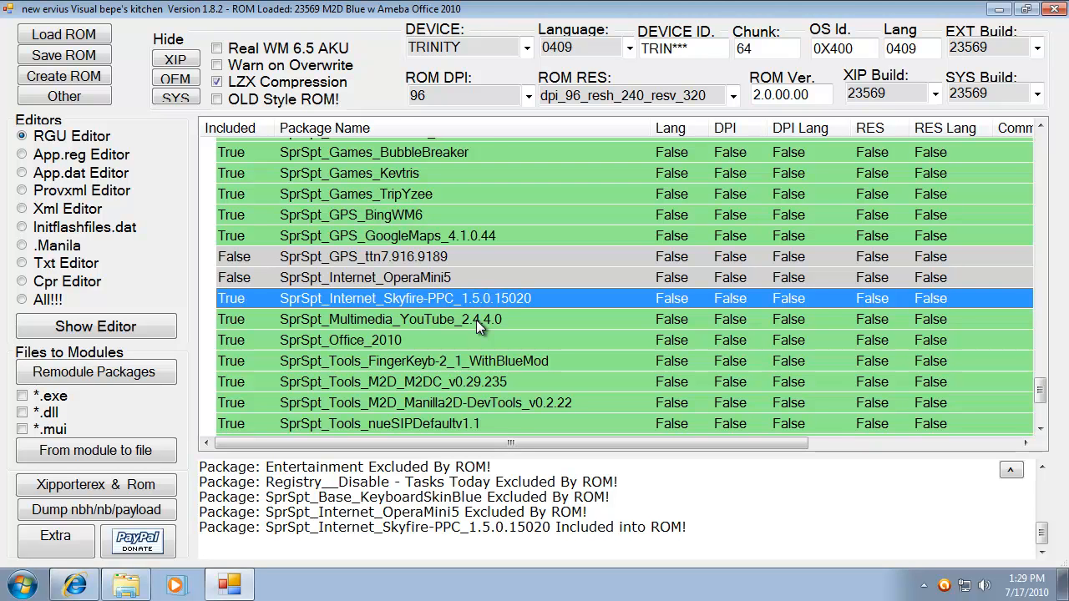
Exclude the SprSpt_Tools_FingerKeyb-2_1_WithBlueMod package from the ROM
click(390, 343)
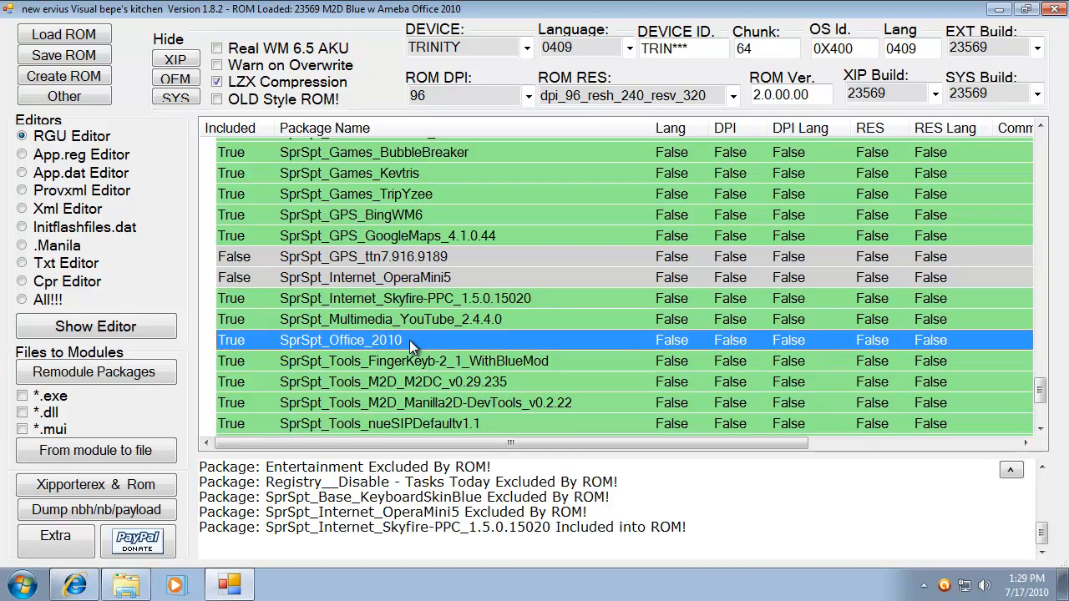
click(413, 364)
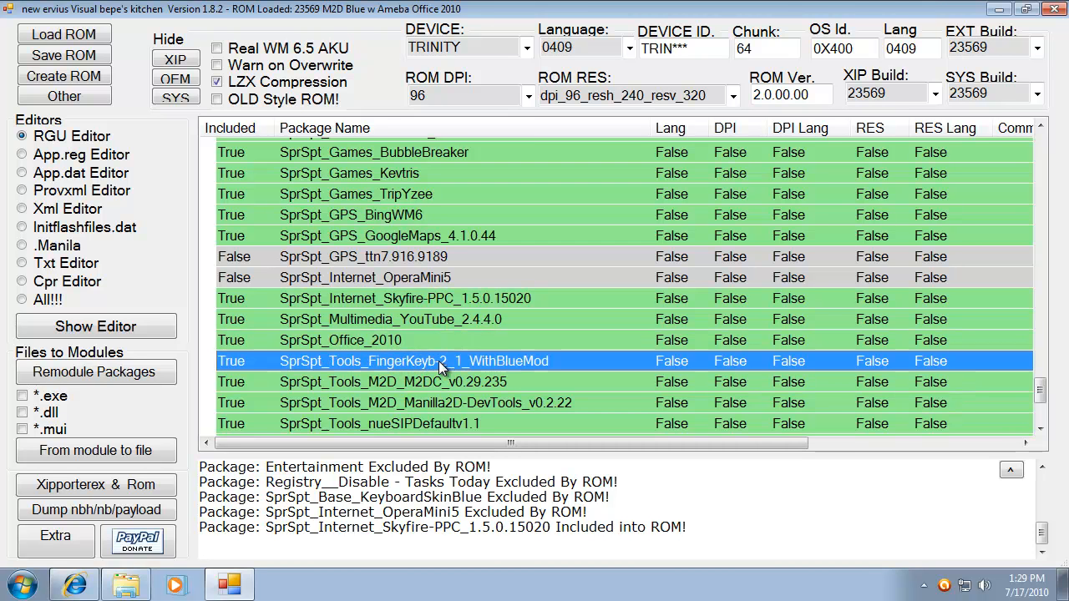
double_click(438, 360)
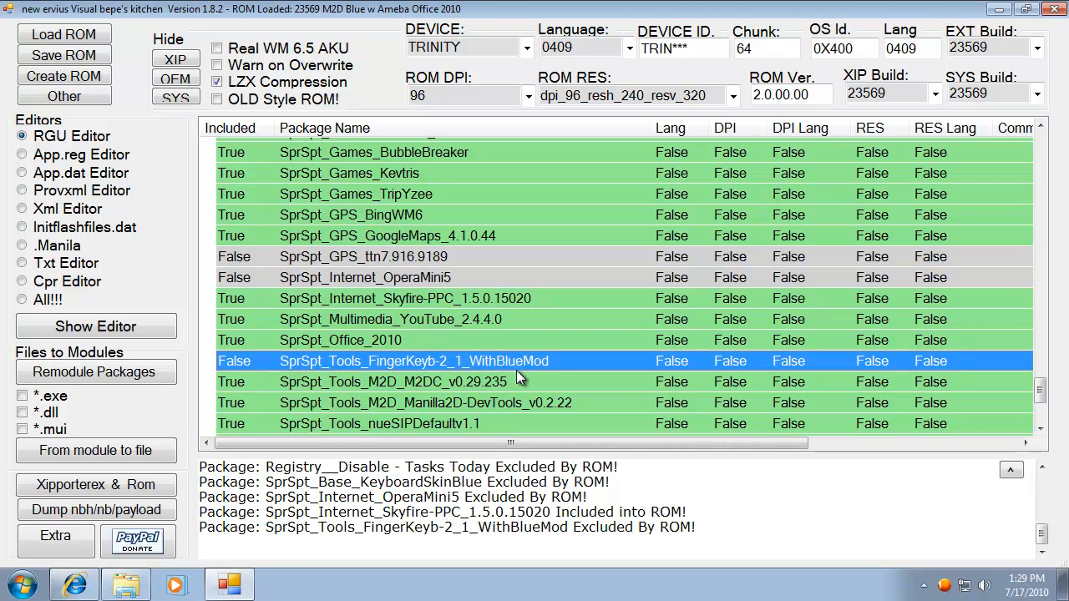
Review the SprSpt_Tools_M2D_M2DC_v0.29.235 and SprSpt_Tools_M2D_Manilla2D-DevTools_v0.2.22 packages in the package list
click(392, 382)
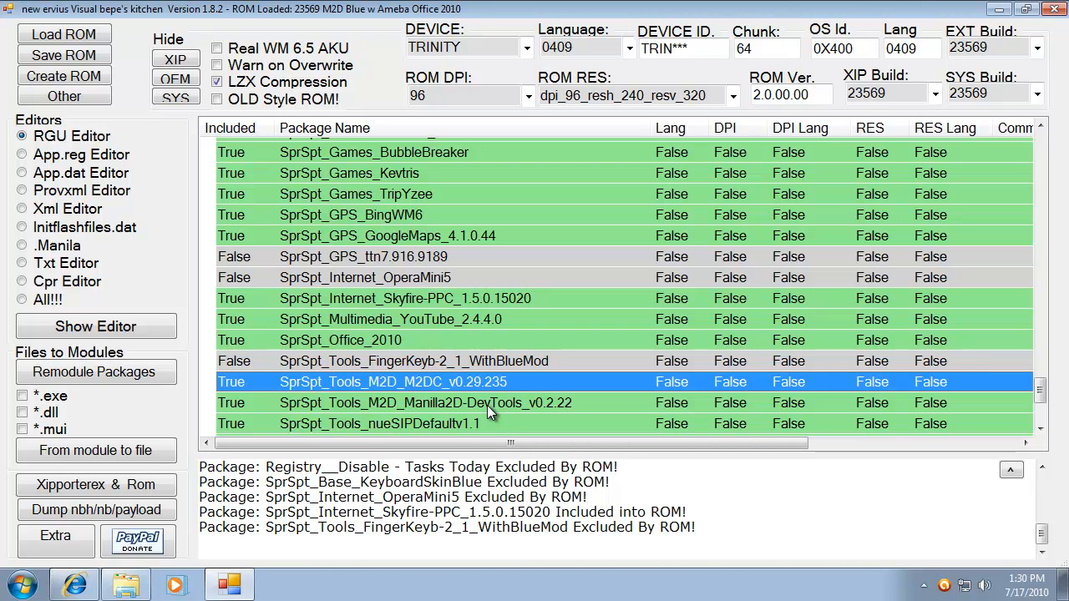
click(488, 405)
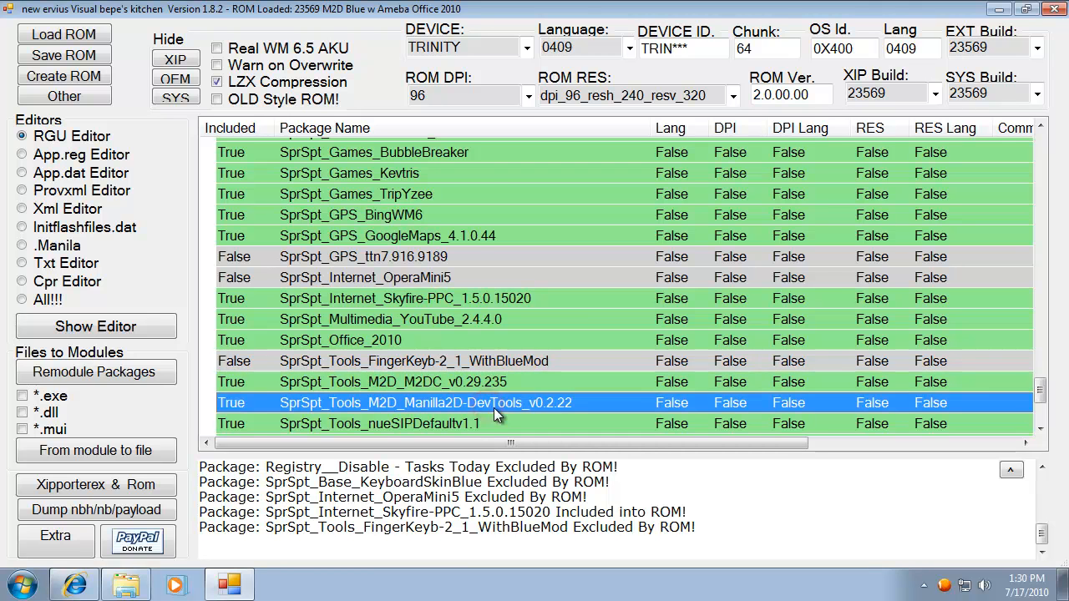
scroll(519, 405, down, 2)
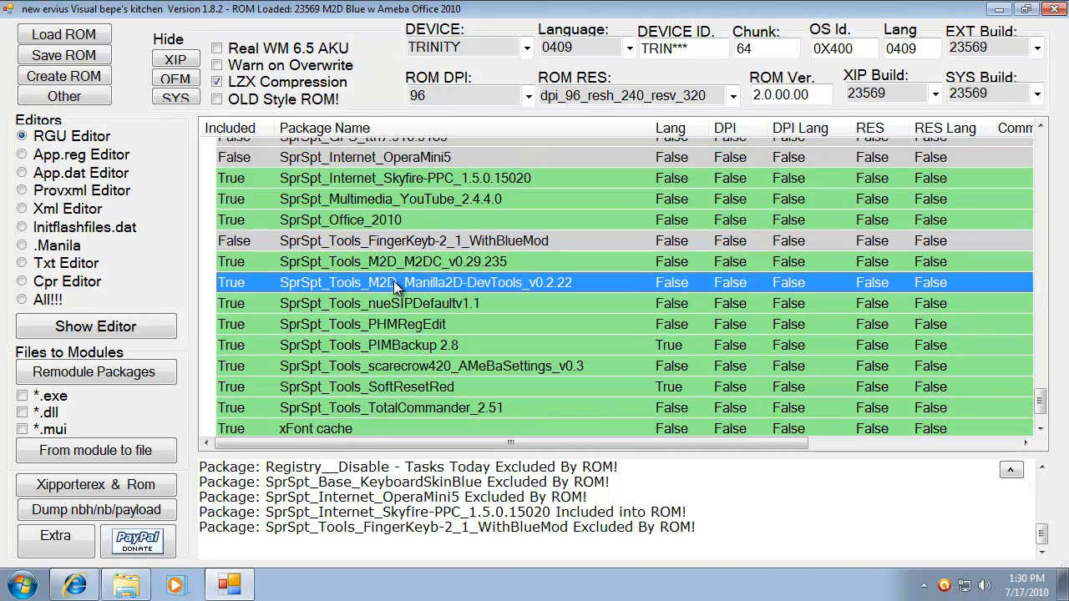
click(443, 263)
click(455, 281)
click(457, 263)
click(458, 284)
right_click(457, 281)
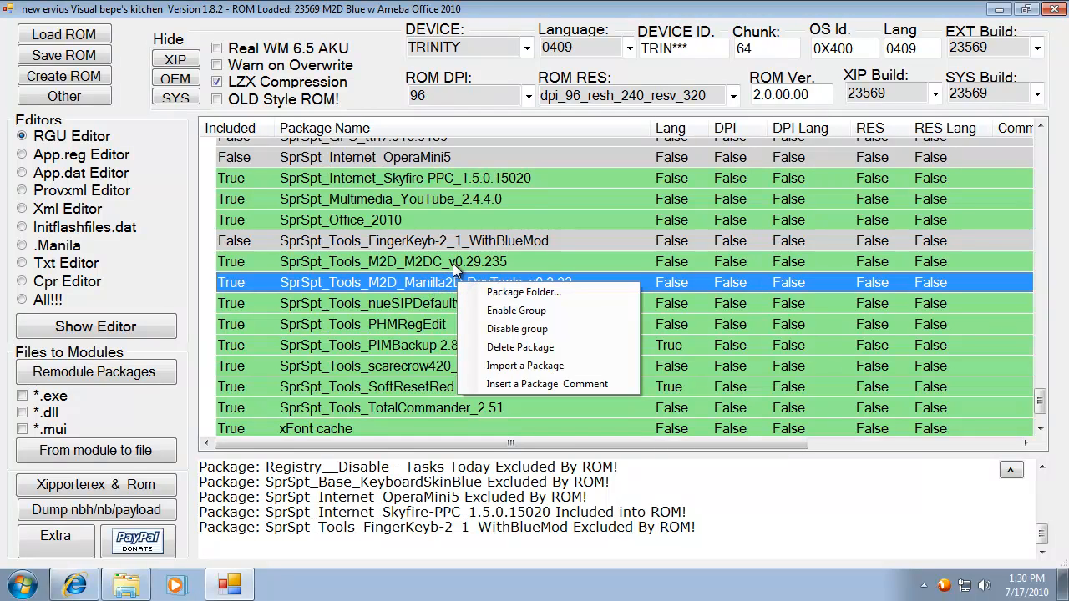
Open the SprSpt_Tools_M2D_M2DC_v0.29.235 package folder and inspect its app registry file in Notepad, then close the file
right_click(453, 263)
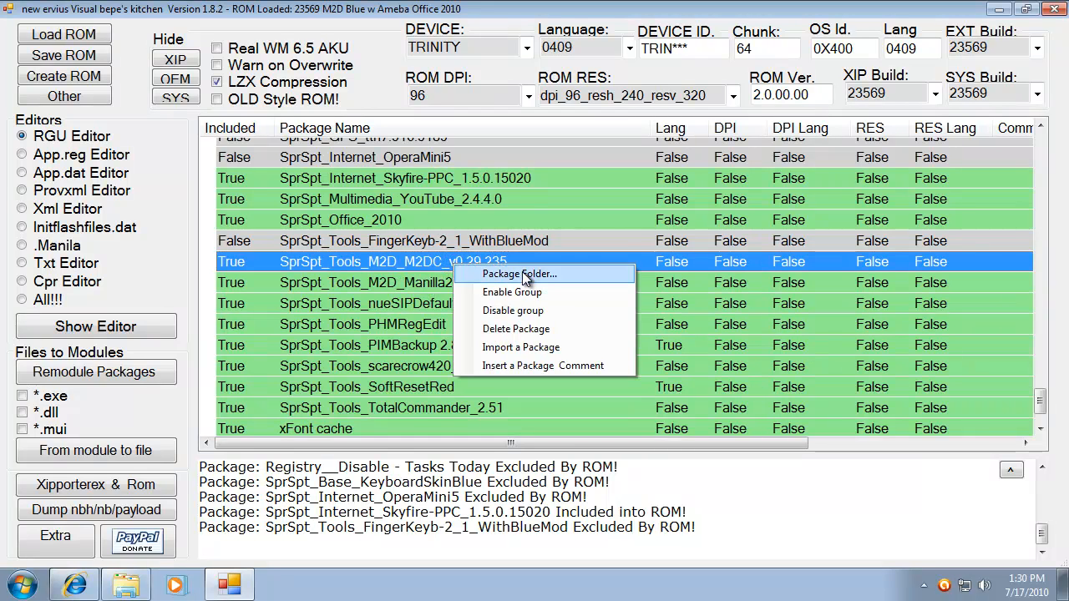
click(548, 275)
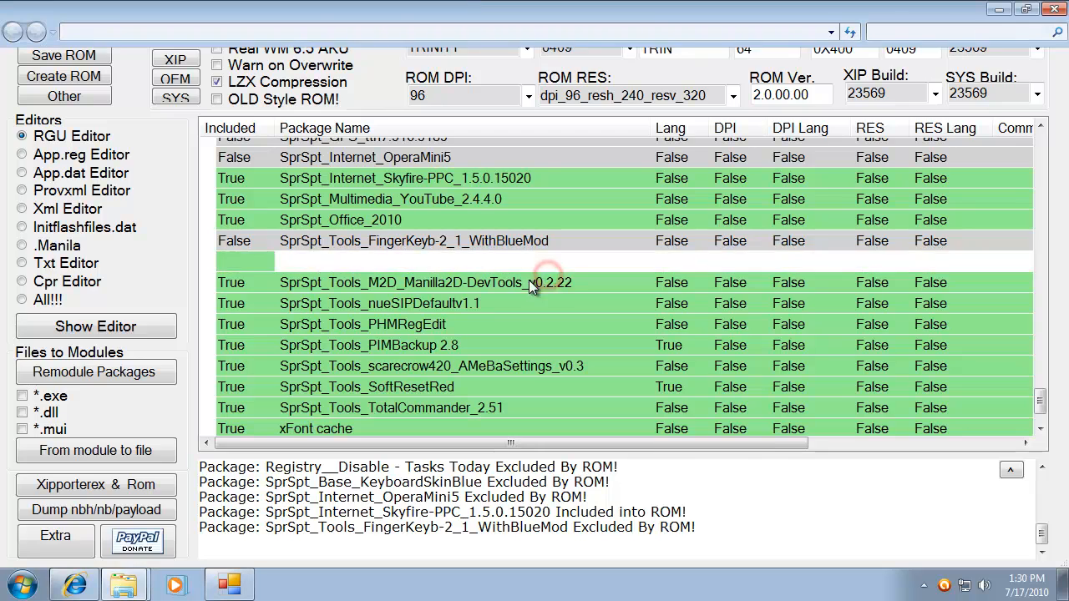
click(182, 162)
right_click(182, 162)
click(238, 190)
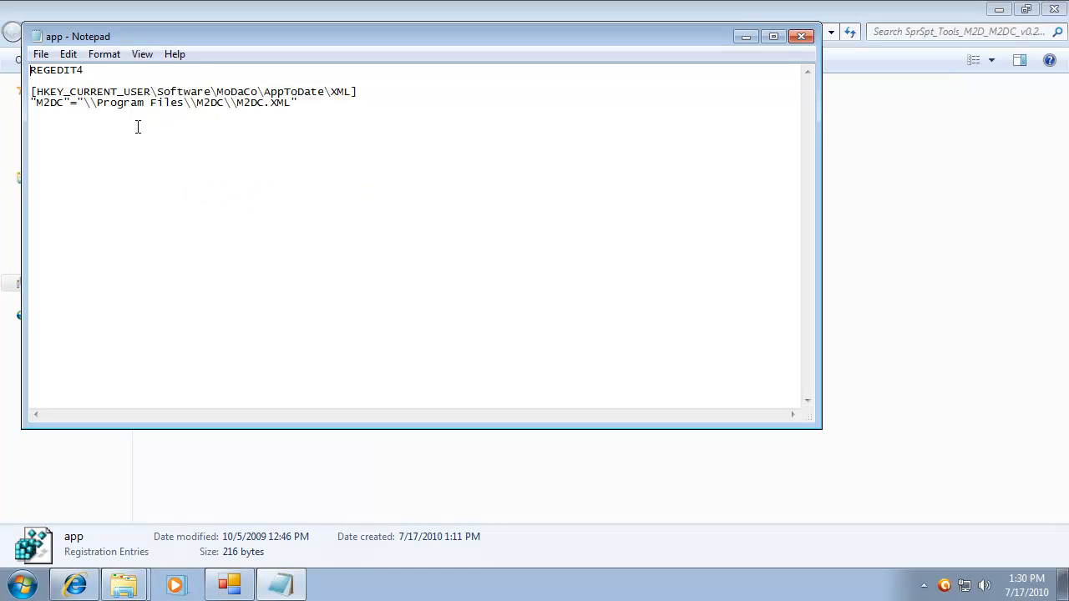
click(801, 36)
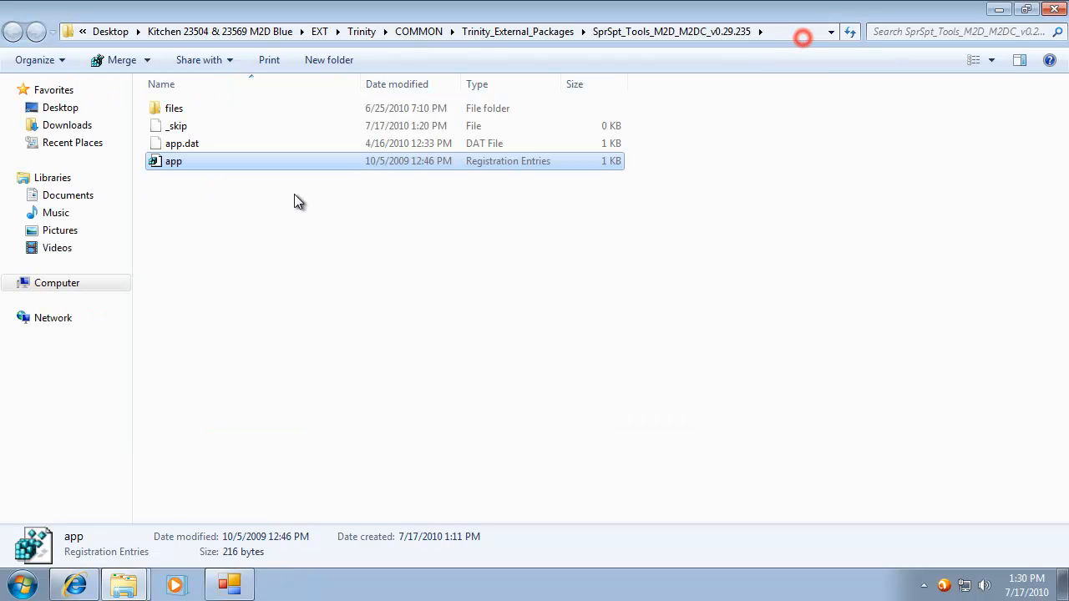
Open the M2DC package's app.dat with Notepad, choosing it from the installed programs and always using it for this kind of file
click(197, 142)
right_click(199, 144)
click(265, 153)
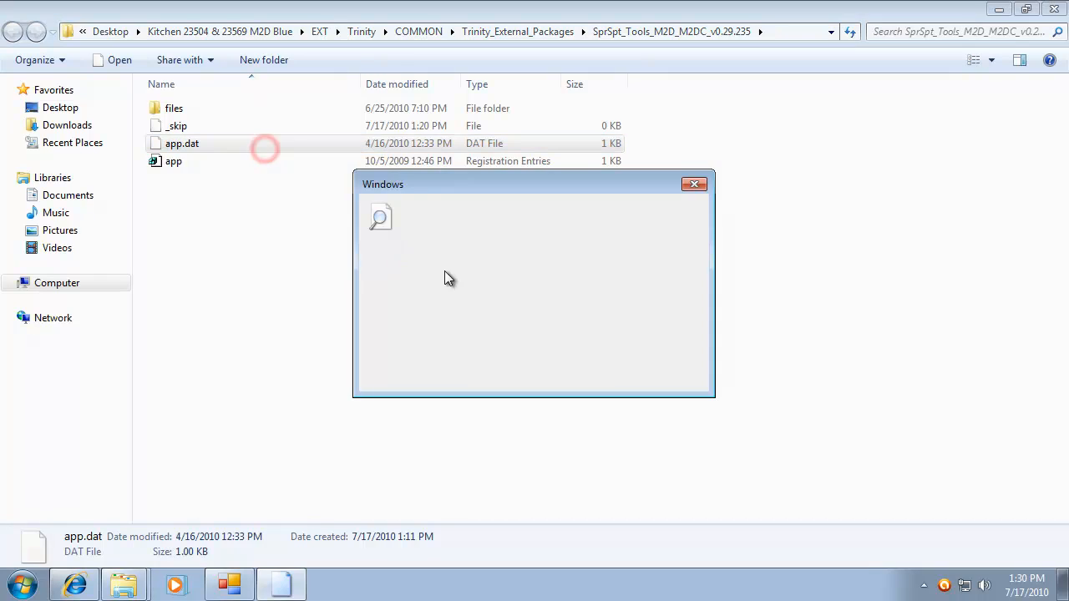
click(377, 335)
click(585, 368)
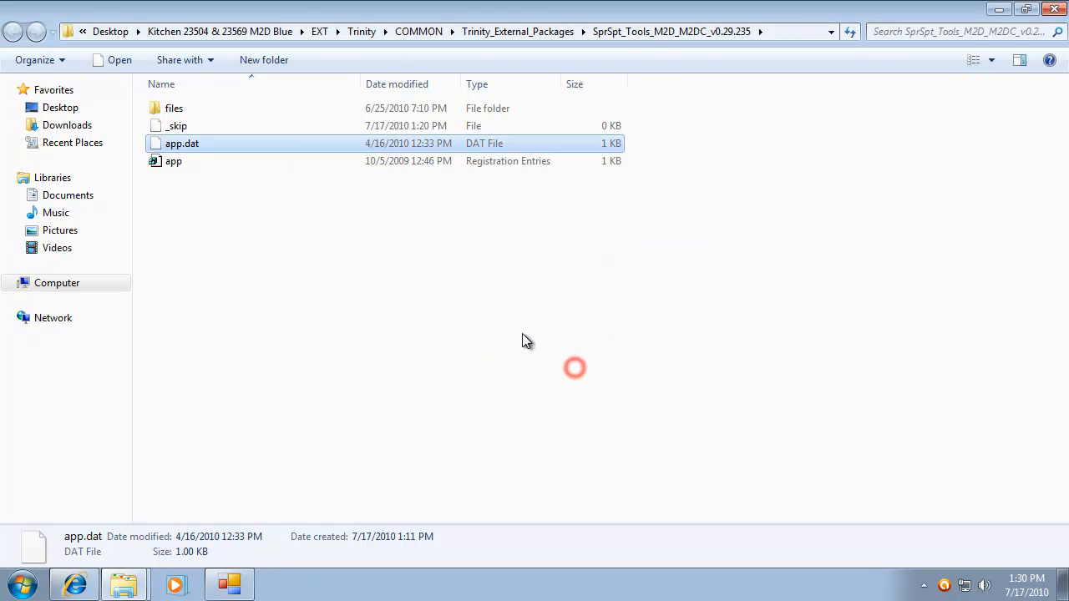
click(374, 216)
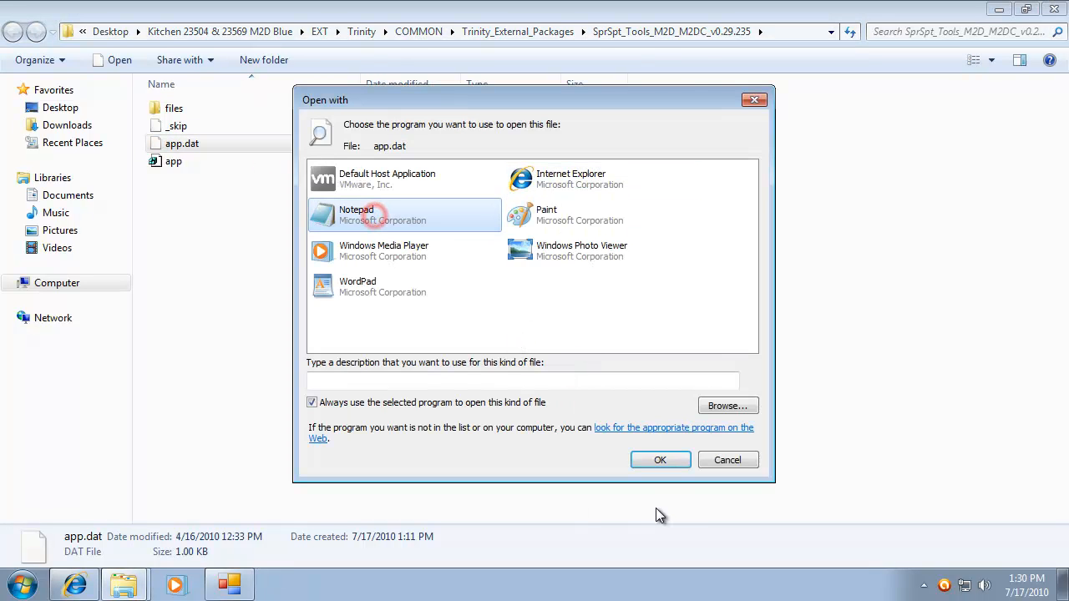
click(658, 461)
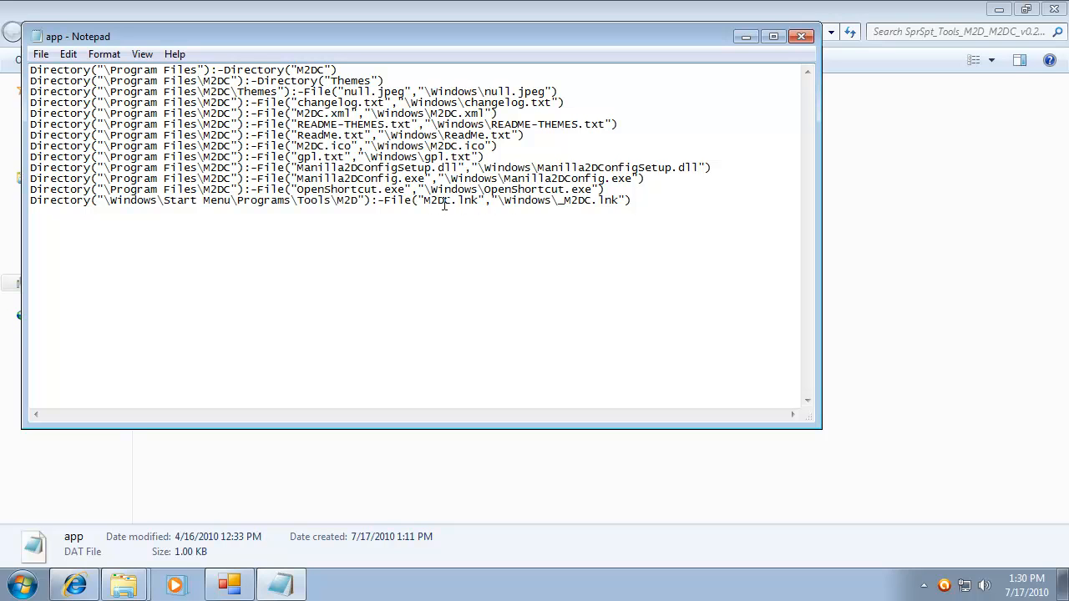
Examine the M2DC.lnk shortcut entry and its Programs\Tools\M2D path in app.dat, then close the file and the package folder
drag(427, 206, 516, 237)
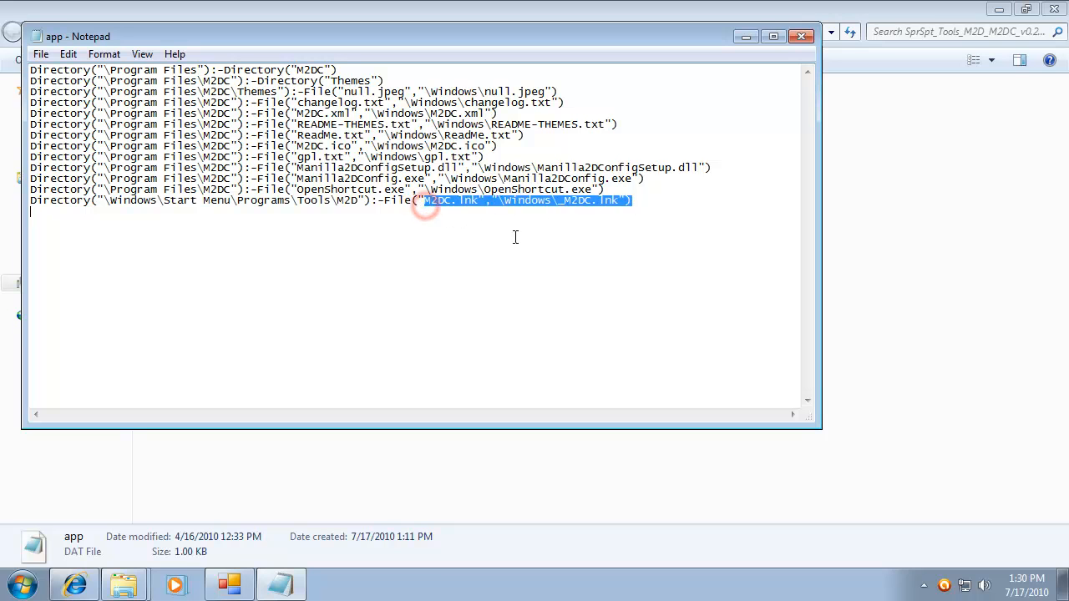
drag(243, 203, 359, 203)
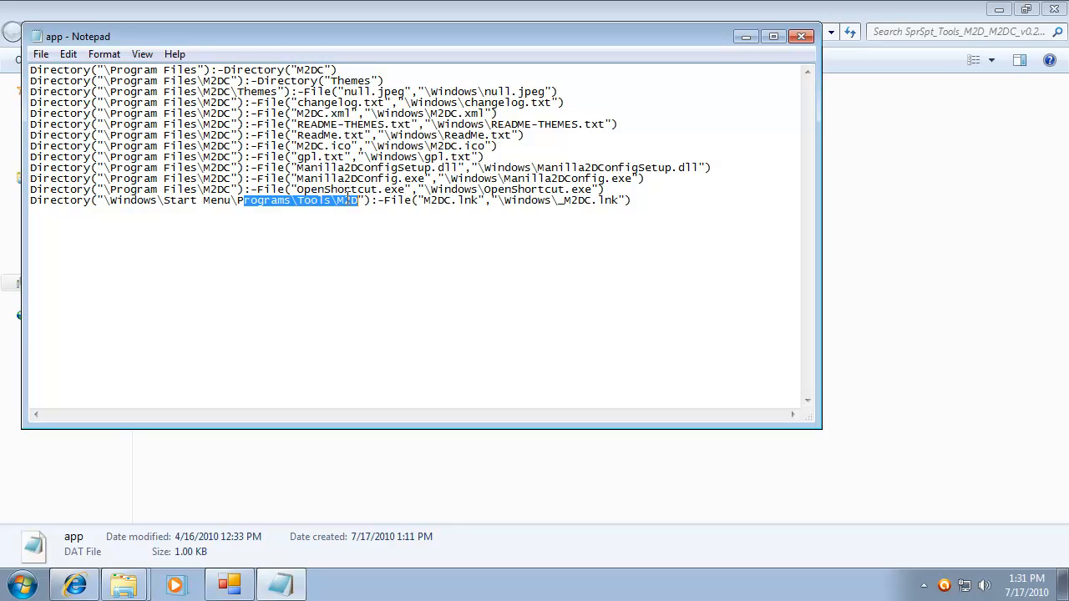
click(362, 205)
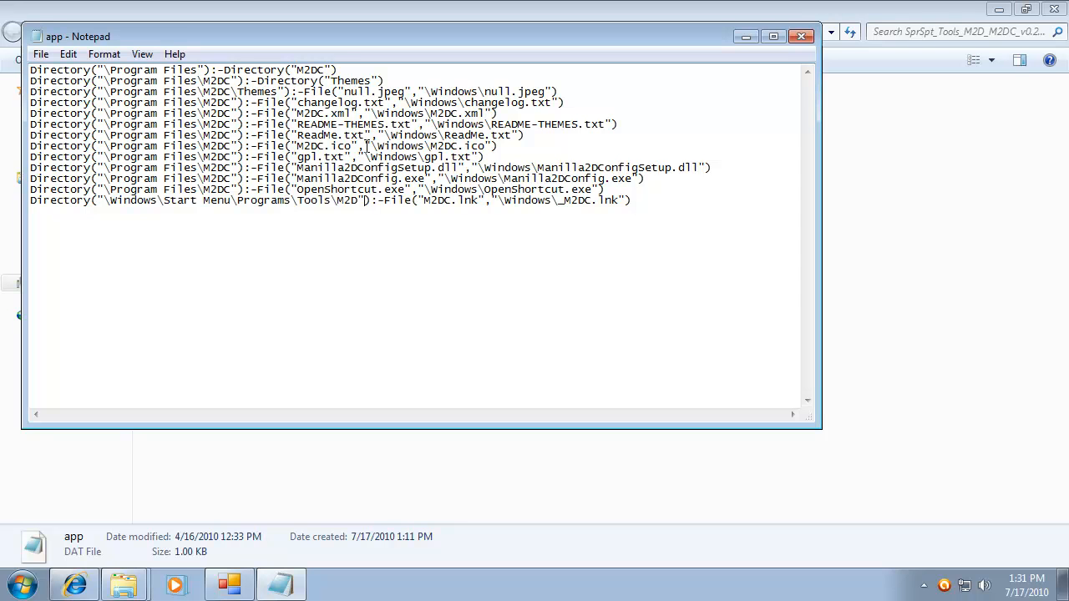
click(800, 36)
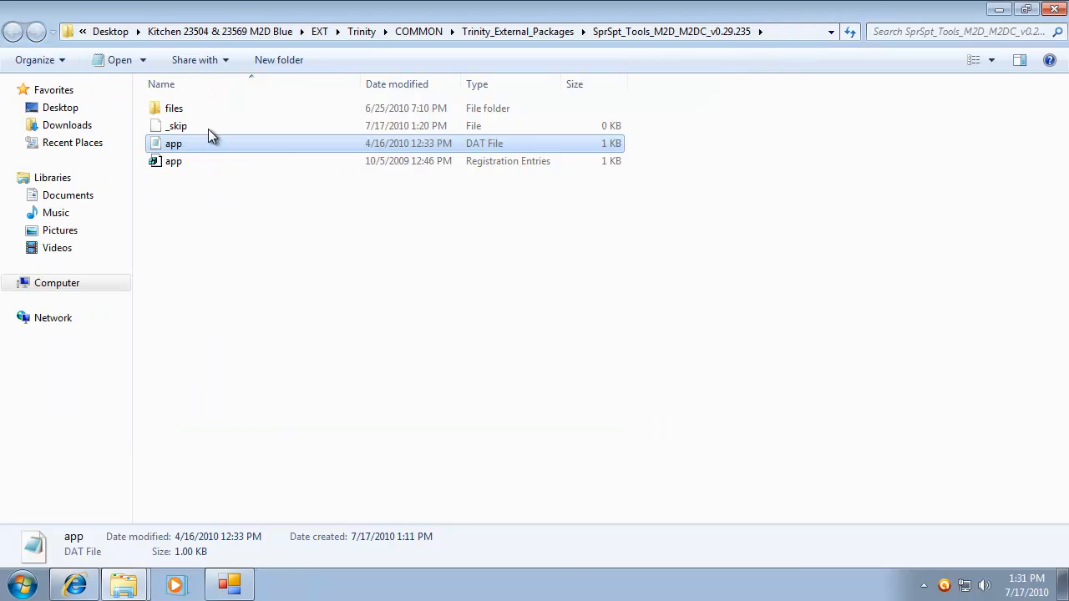
click(1054, 8)
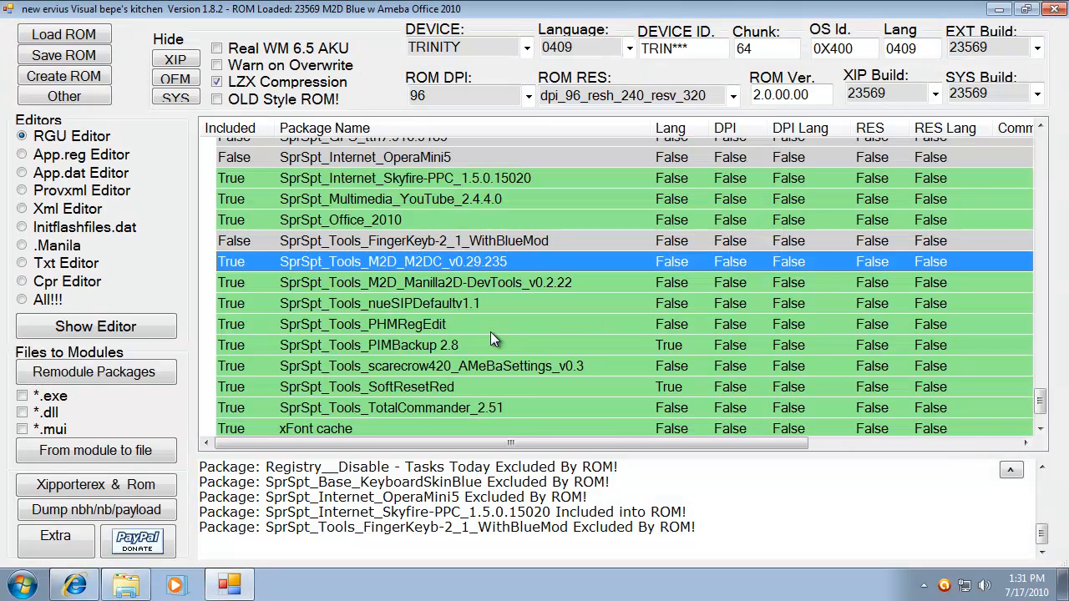
Review the remaining SprSpt_Tools packages, from nueSIPDefaultv1.1 to TotalCommander_2.51, in the package list
scroll(450, 260, down, 1)
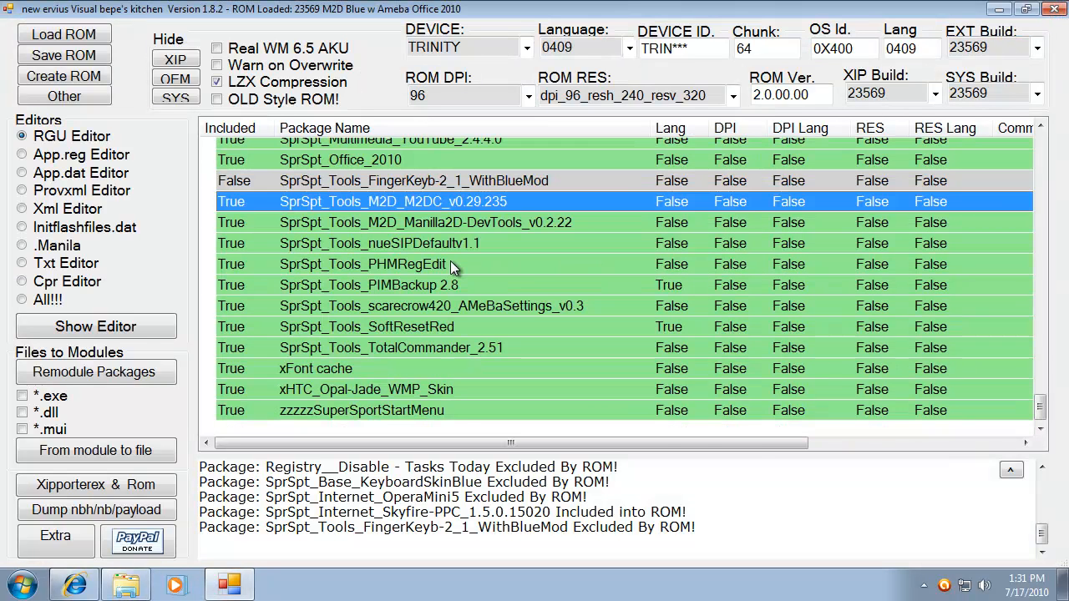
click(487, 308)
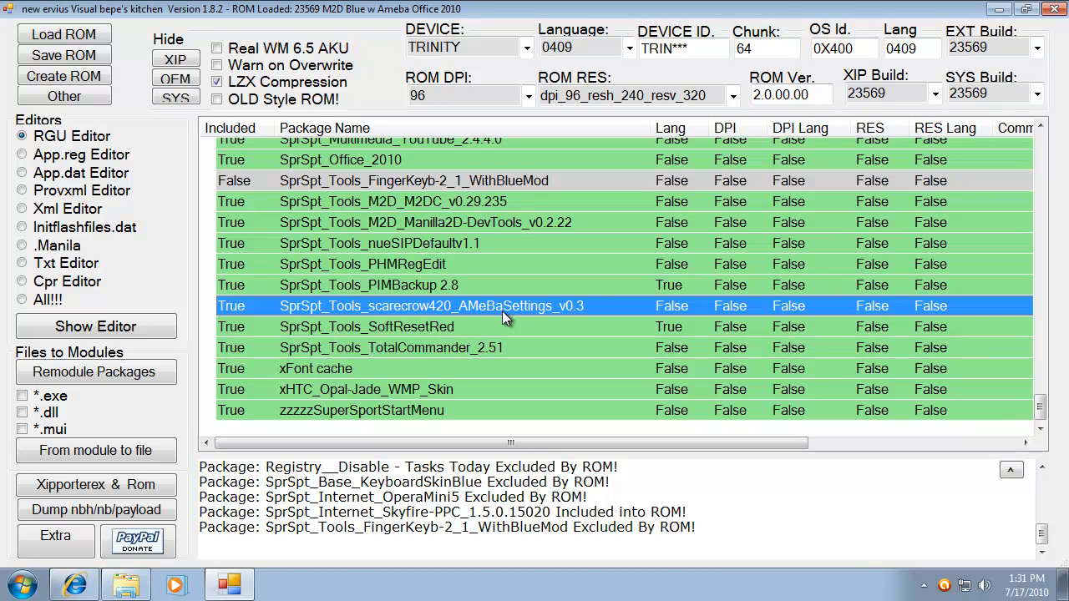
click(421, 327)
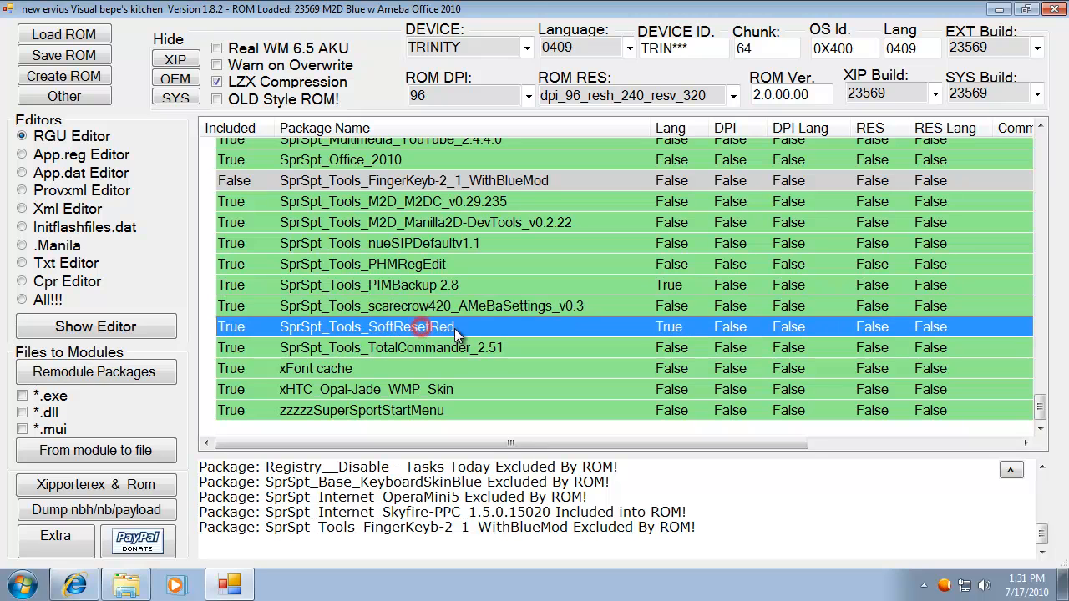
click(508, 348)
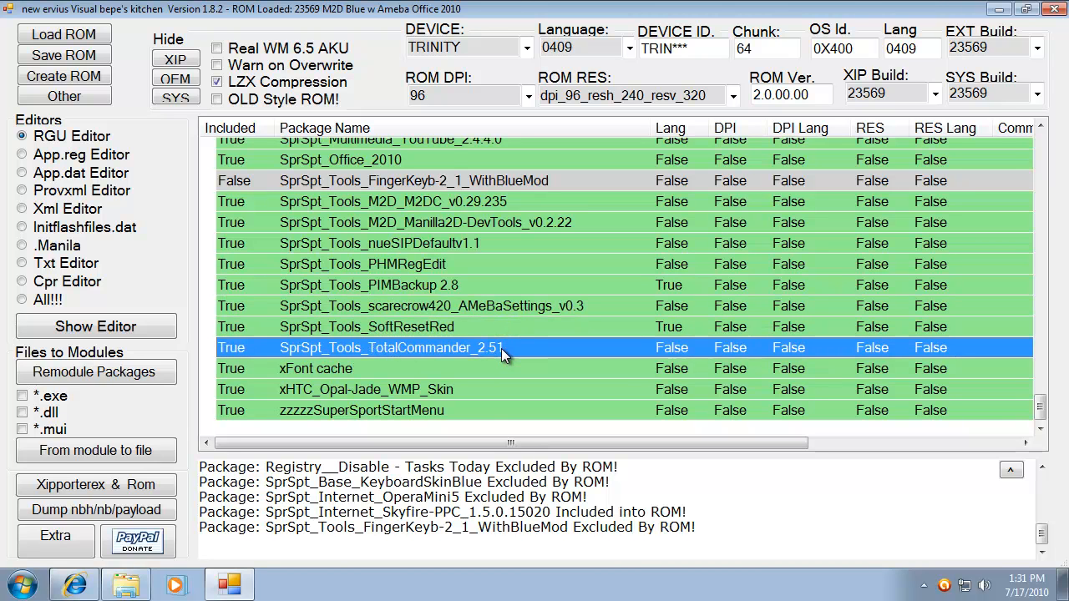
click(438, 285)
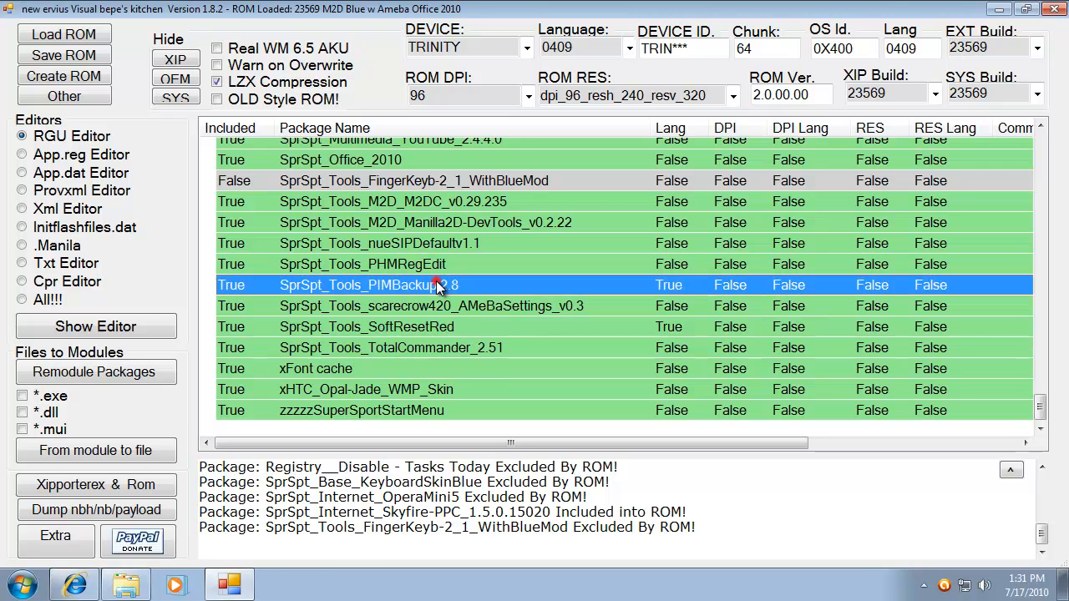
click(432, 262)
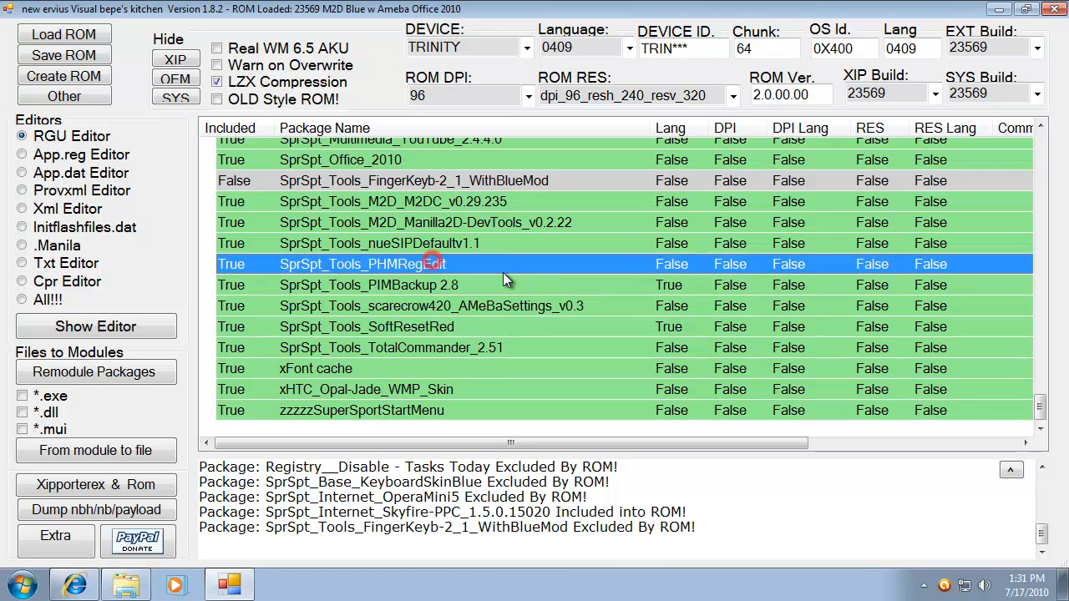
click(434, 246)
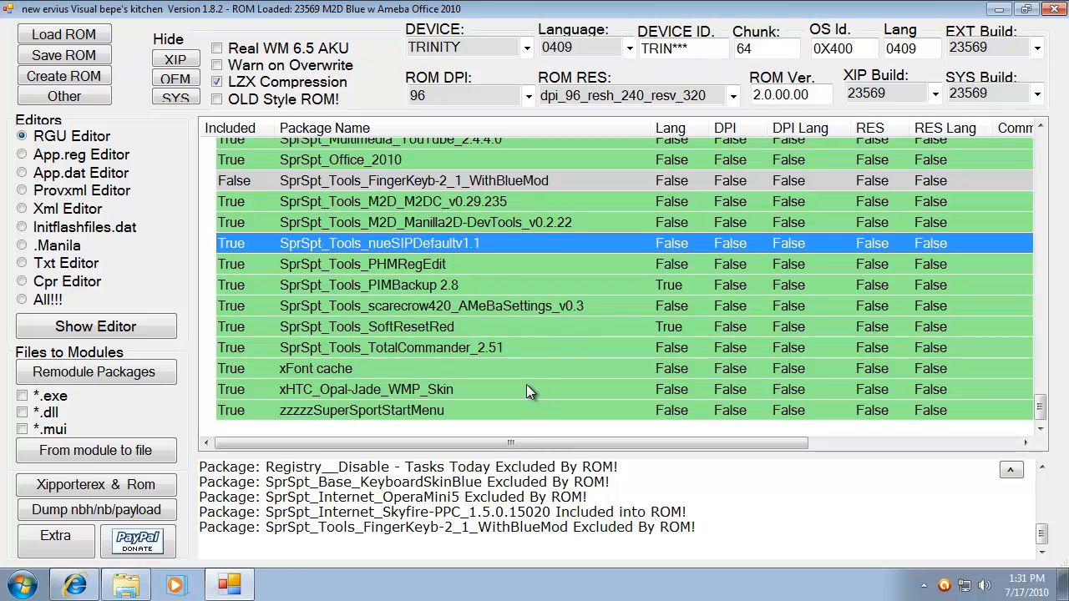
Examine the background image and Start menu folder icons in the zzzzzSuperSportStartMenu package's files subfolder, then return to the package folder
click(407, 412)
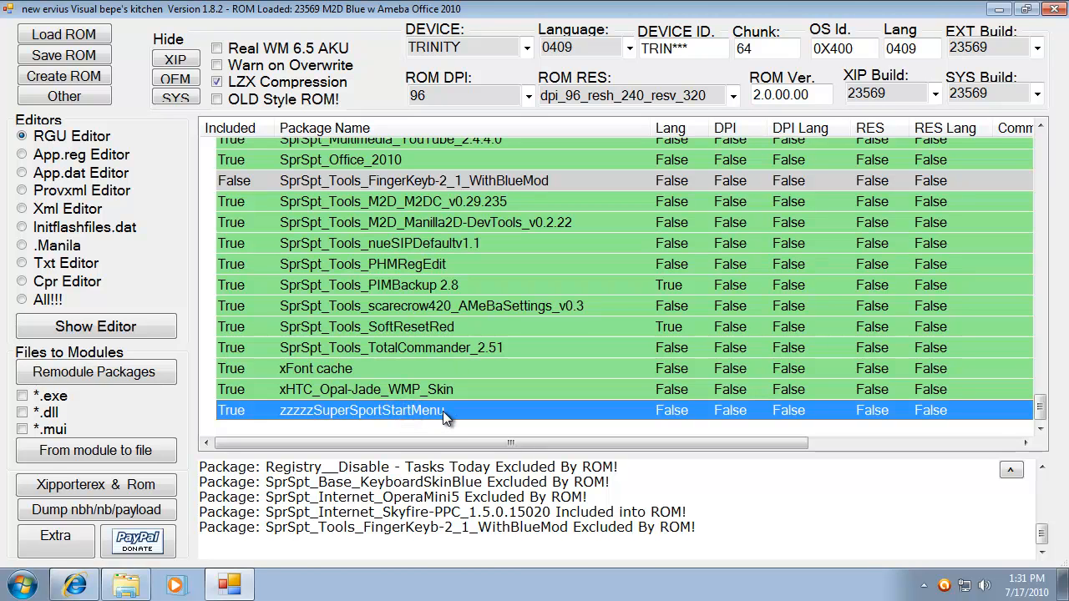
right_click(443, 411)
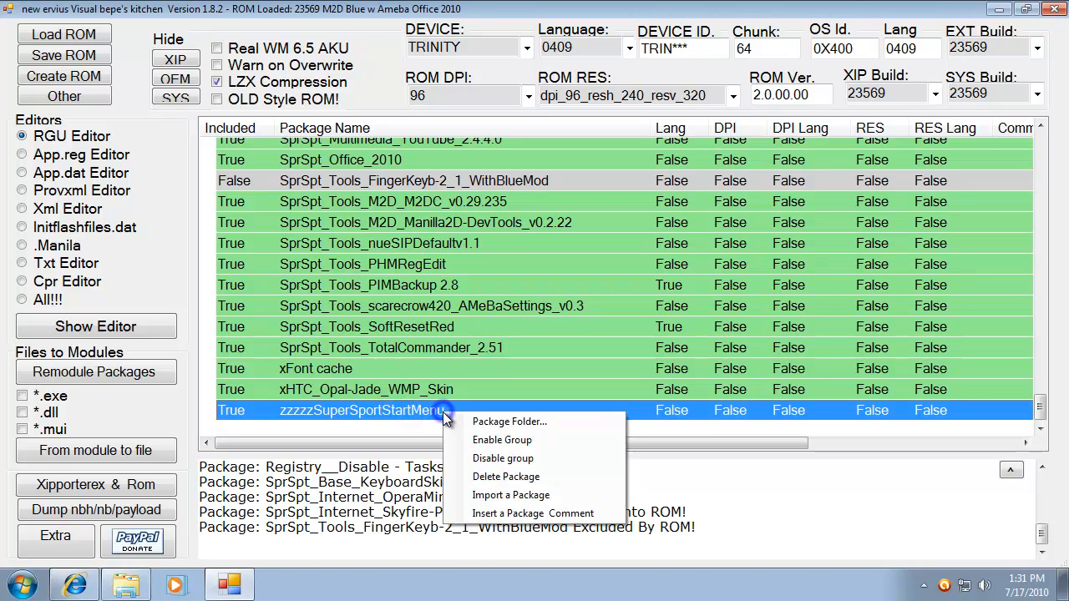
click(508, 427)
double_click(180, 108)
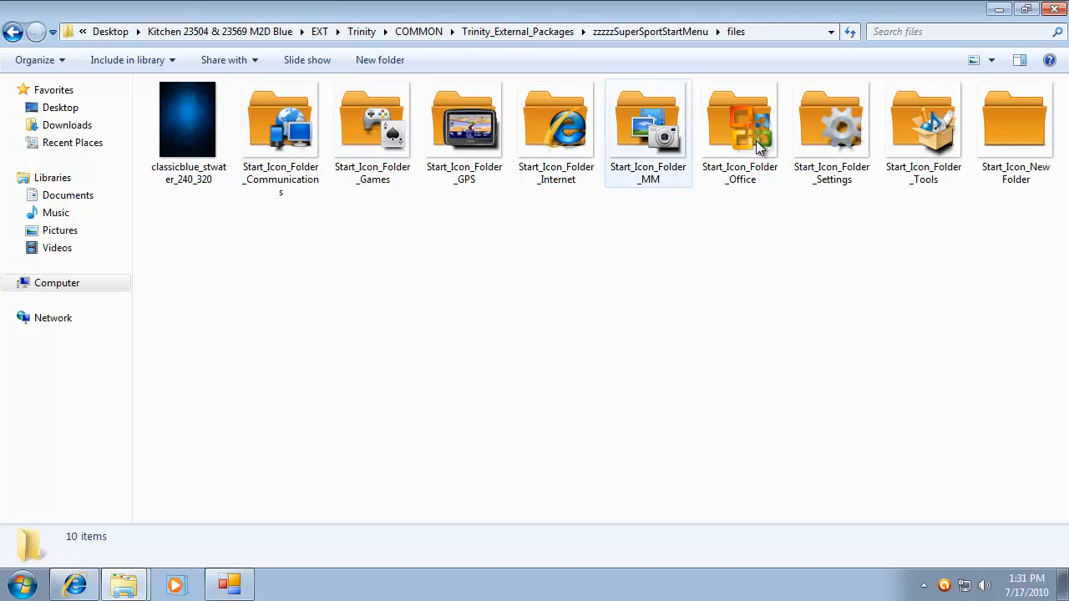
click(199, 126)
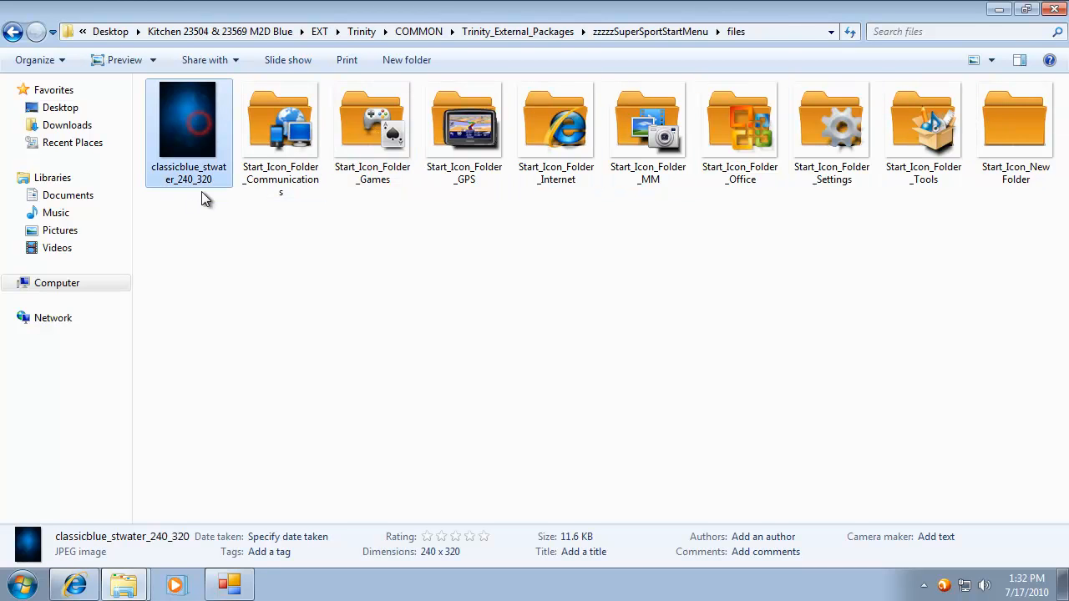
click(12, 32)
Read through the Start menu sections of the zzzzzSuperSportStartMenu app registry file in a maximized Notepad window, then close the file
right_click(189, 147)
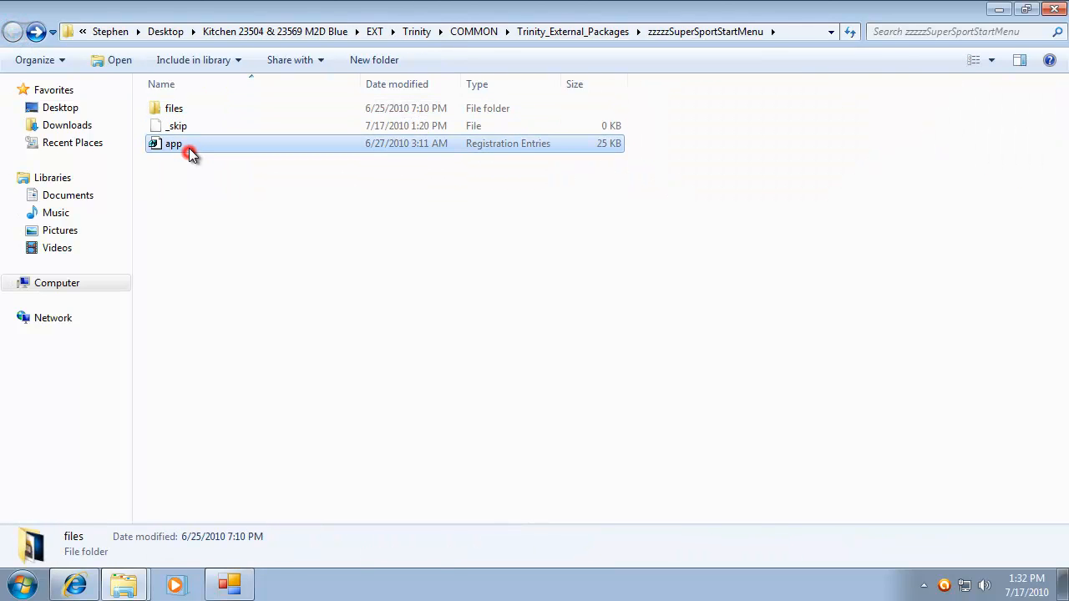
click(248, 177)
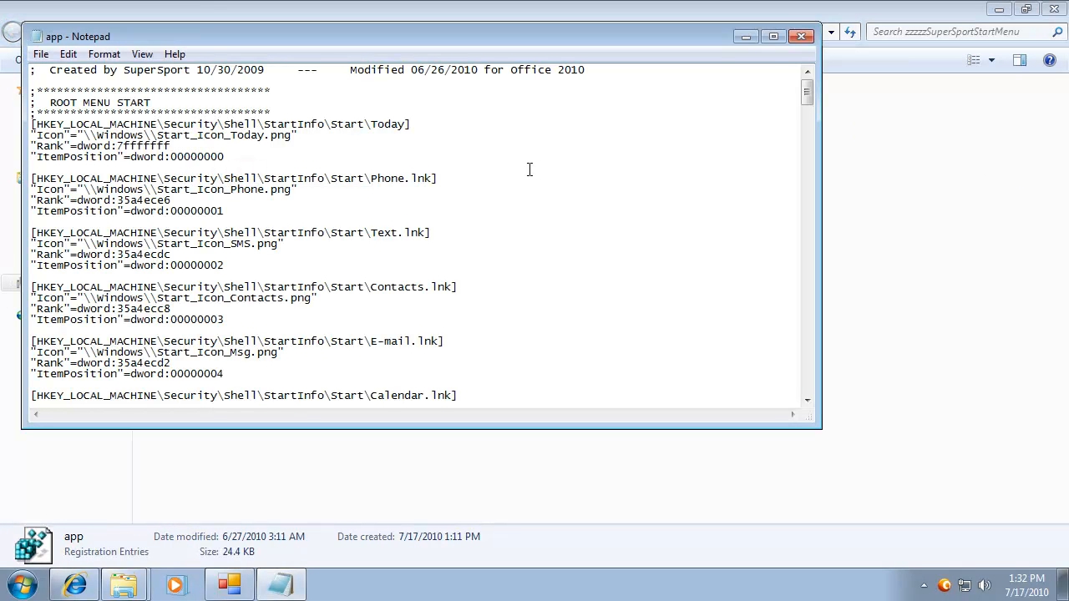
click(769, 36)
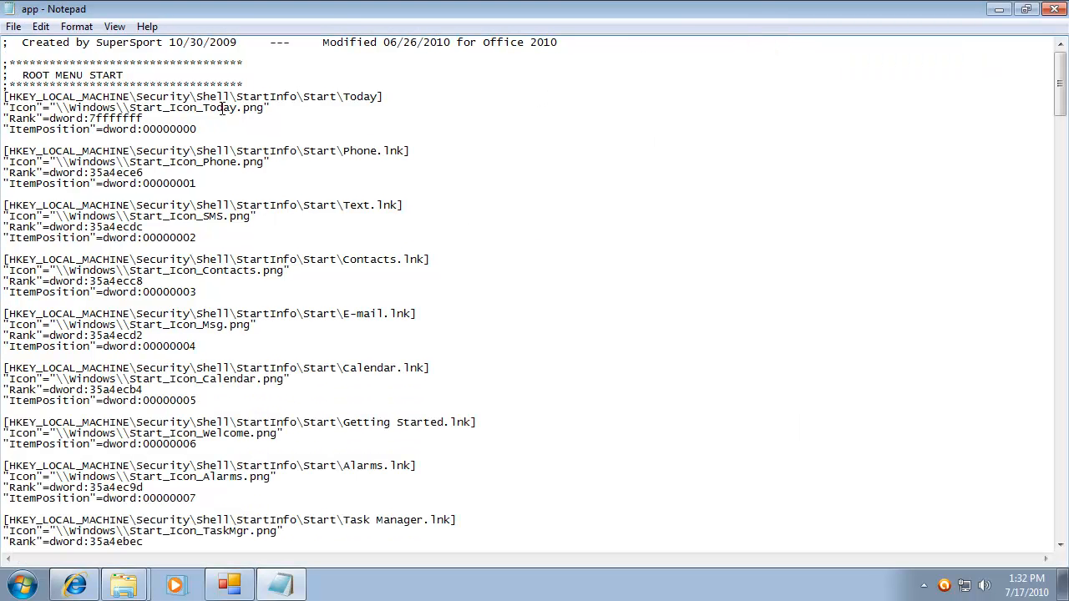
scroll(482, 353, down, 1)
scroll(482, 353, down, 20)
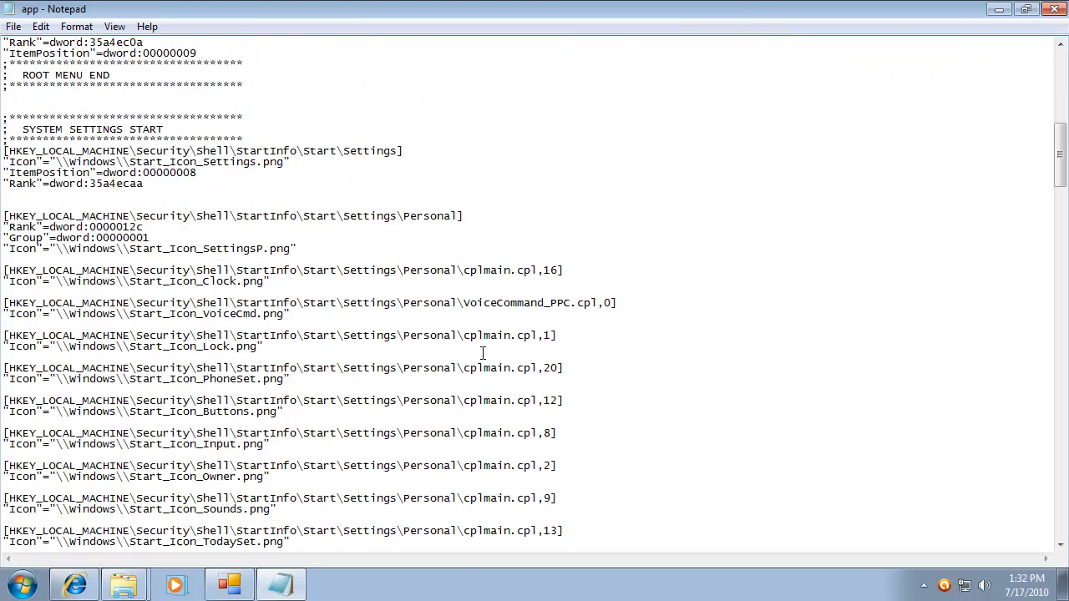
scroll(482, 359, down, 20)
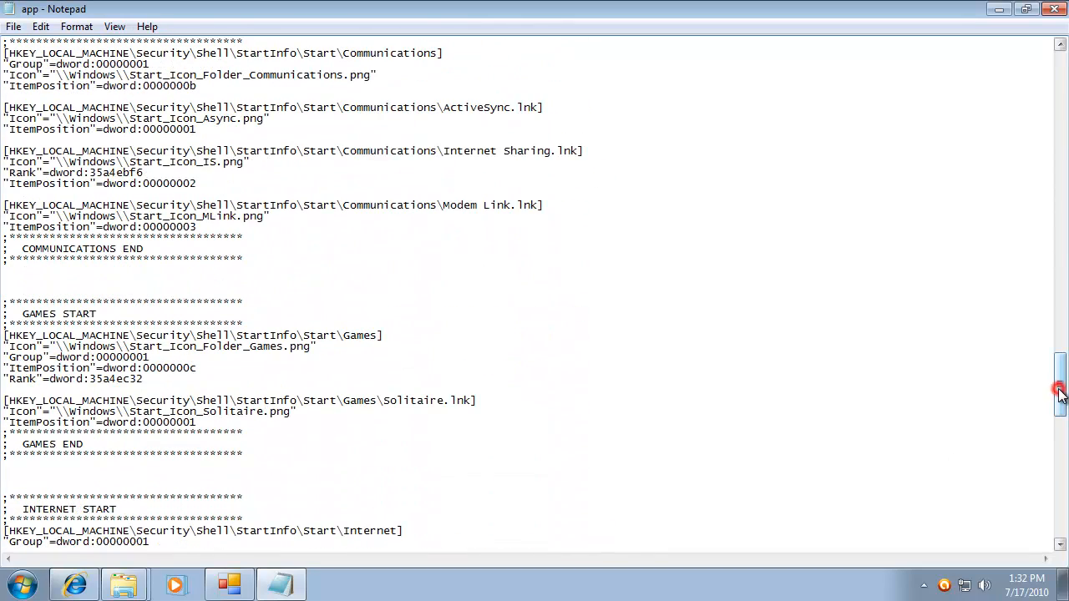
drag(1059, 392, 1061, 84)
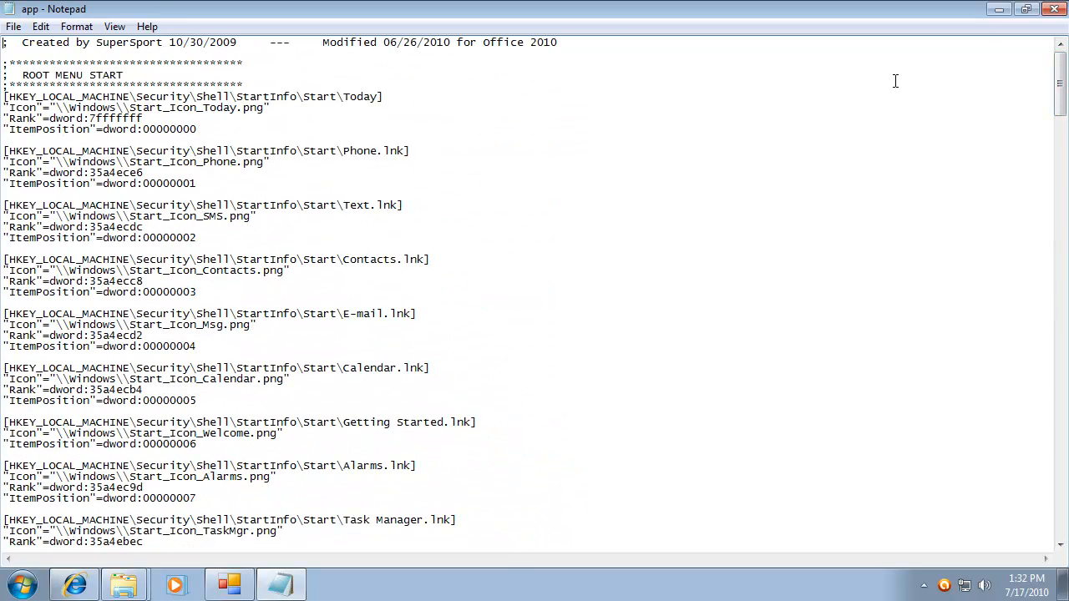
click(1054, 10)
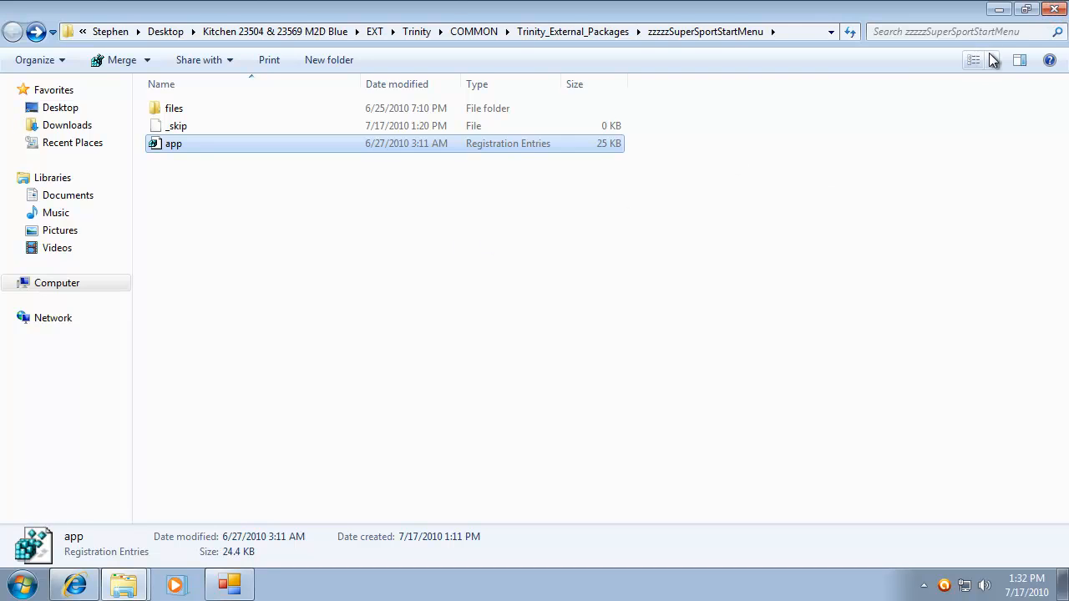
Close the package folder and load the ROM date and version from the \ROM\Xip\ folder into XipporterEx
click(1054, 9)
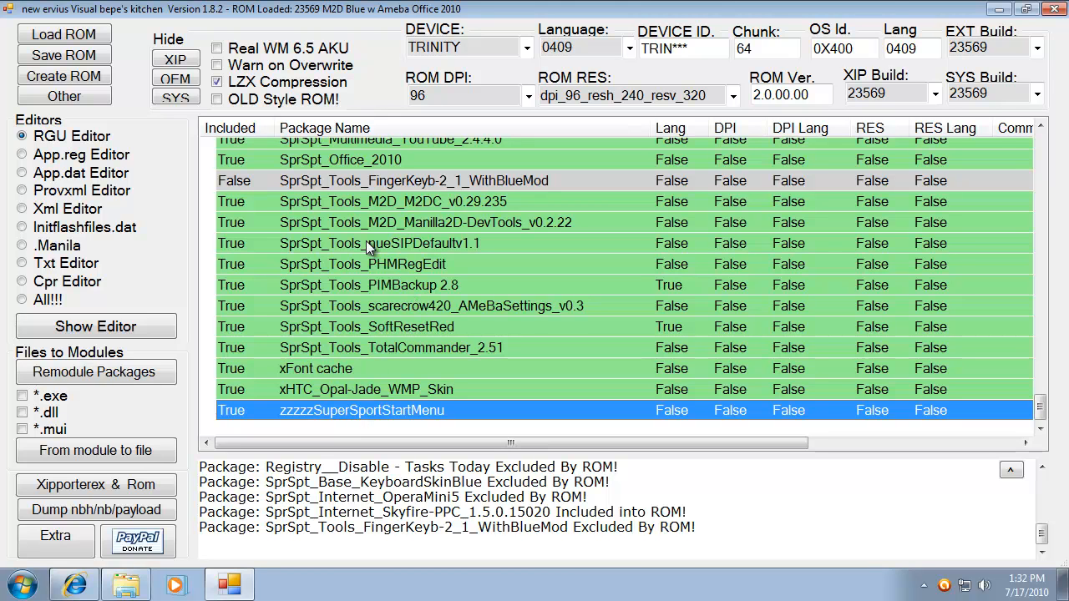
click(97, 485)
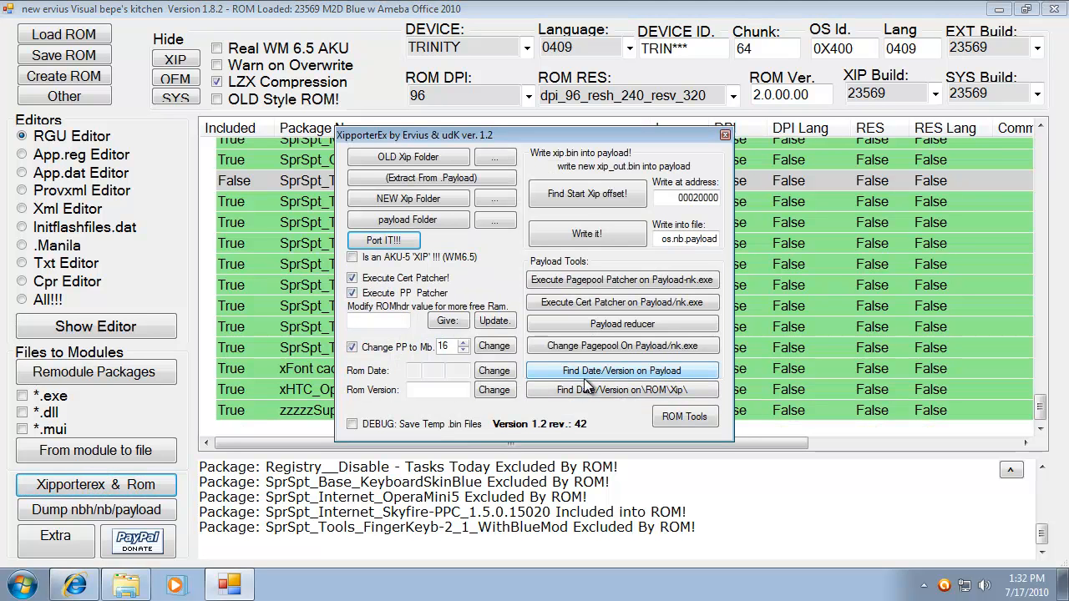
click(448, 346)
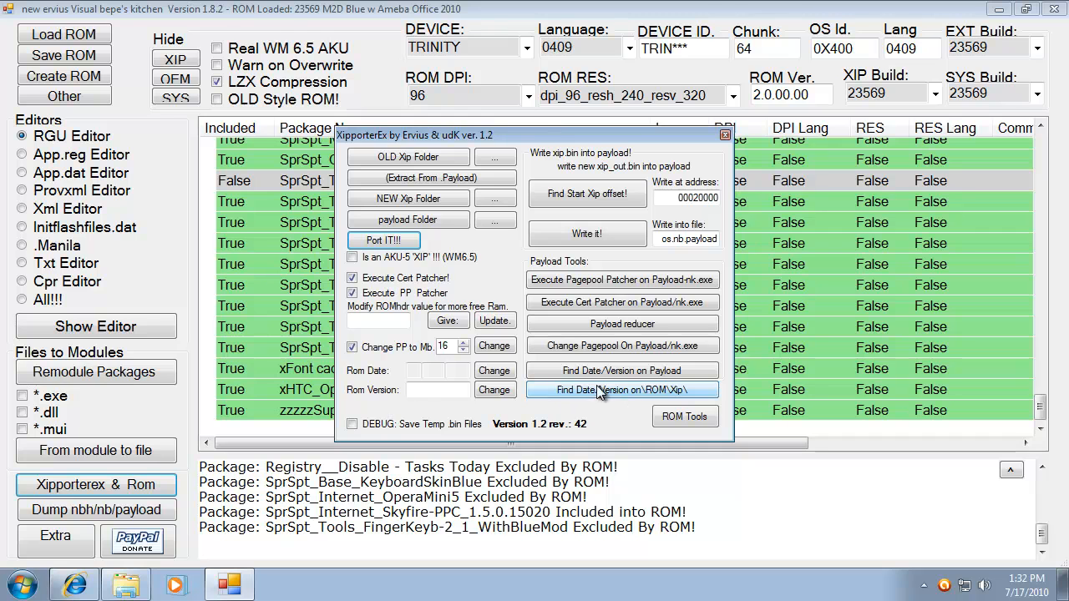
click(630, 396)
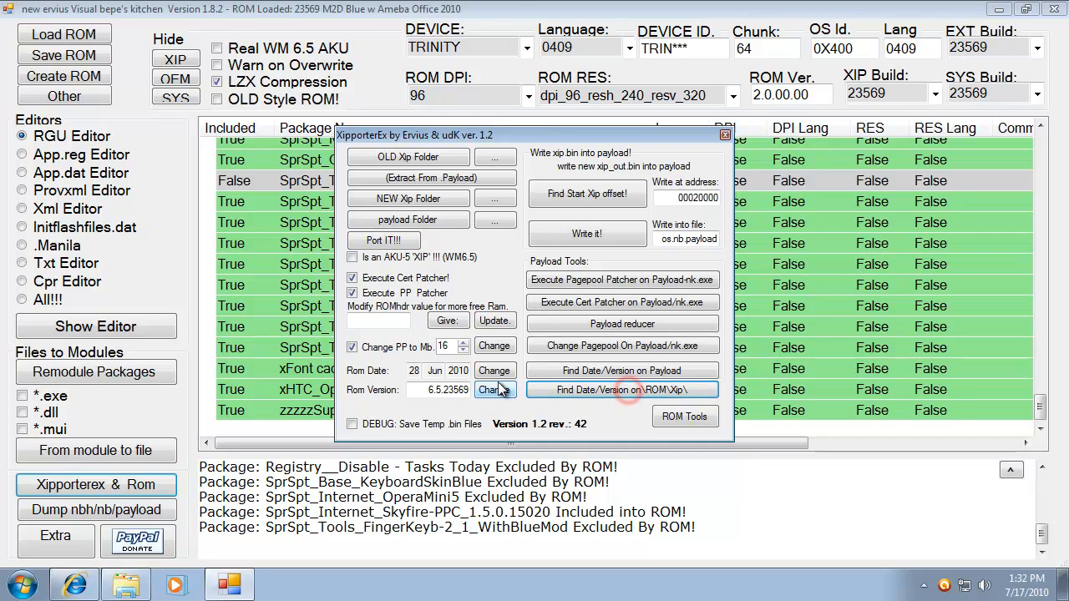
Set the ROM date to 17 Jul 2010, apply the change and dismiss the resulting message
click(414, 370)
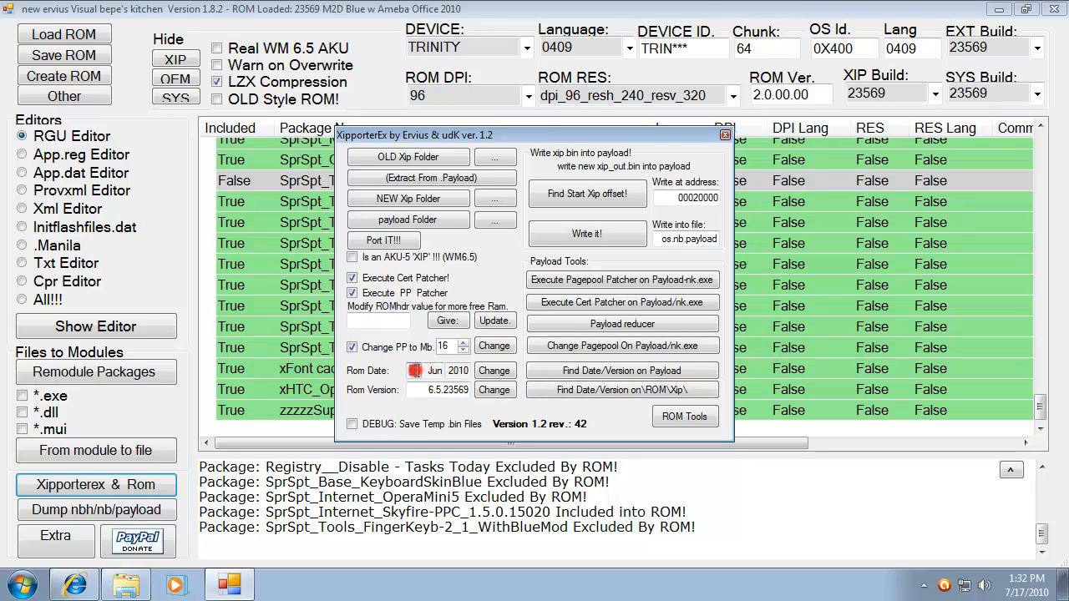
double_click(414, 370)
click(462, 359)
click(463, 359)
click(462, 359)
click(419, 328)
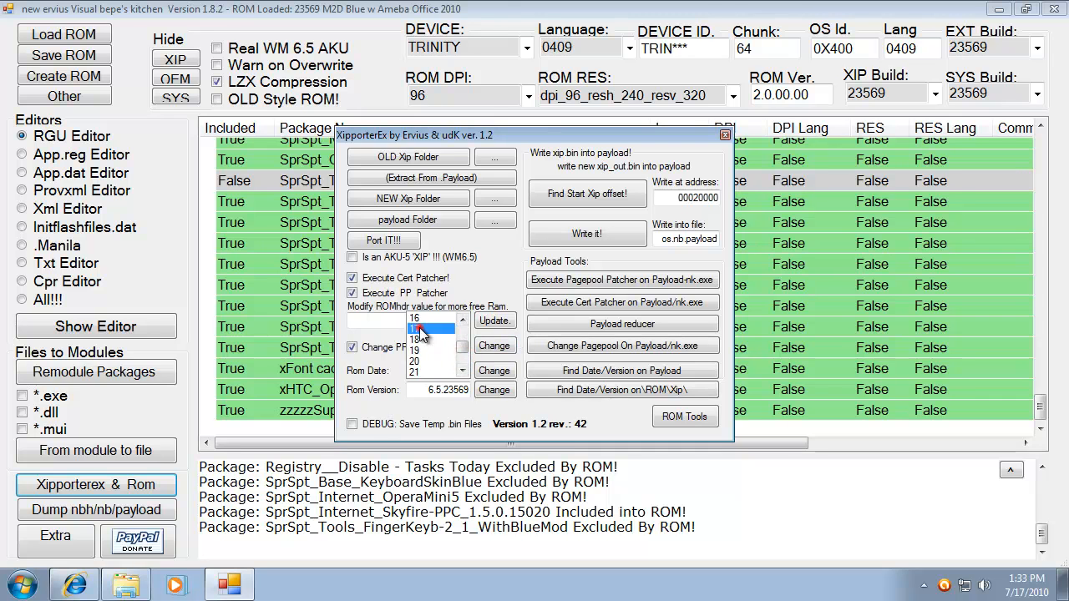
click(435, 370)
click(436, 371)
scroll(428, 368, down, 2)
click(418, 330)
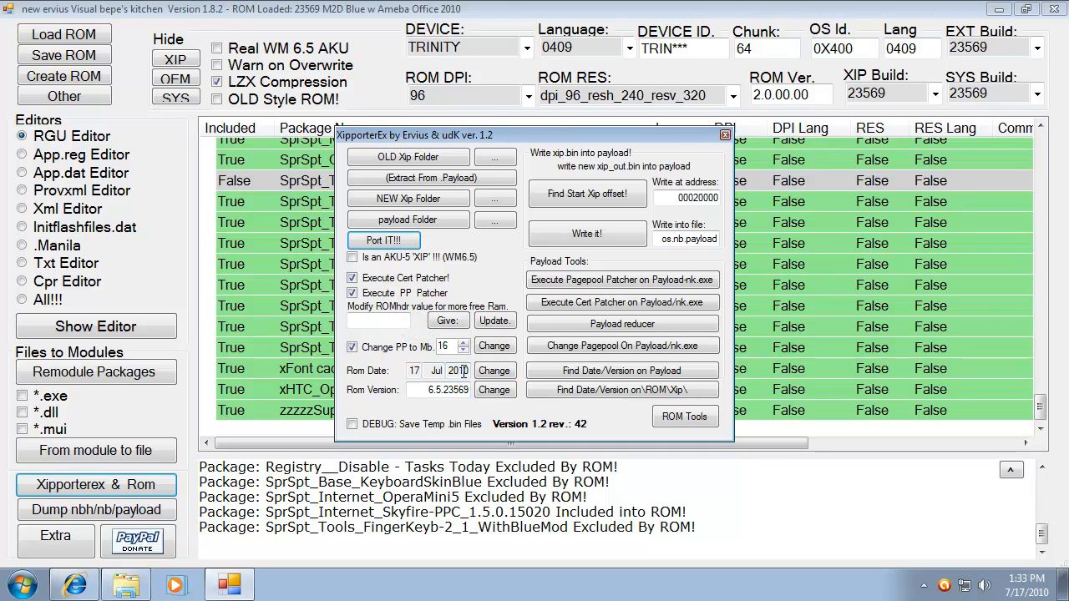
click(493, 371)
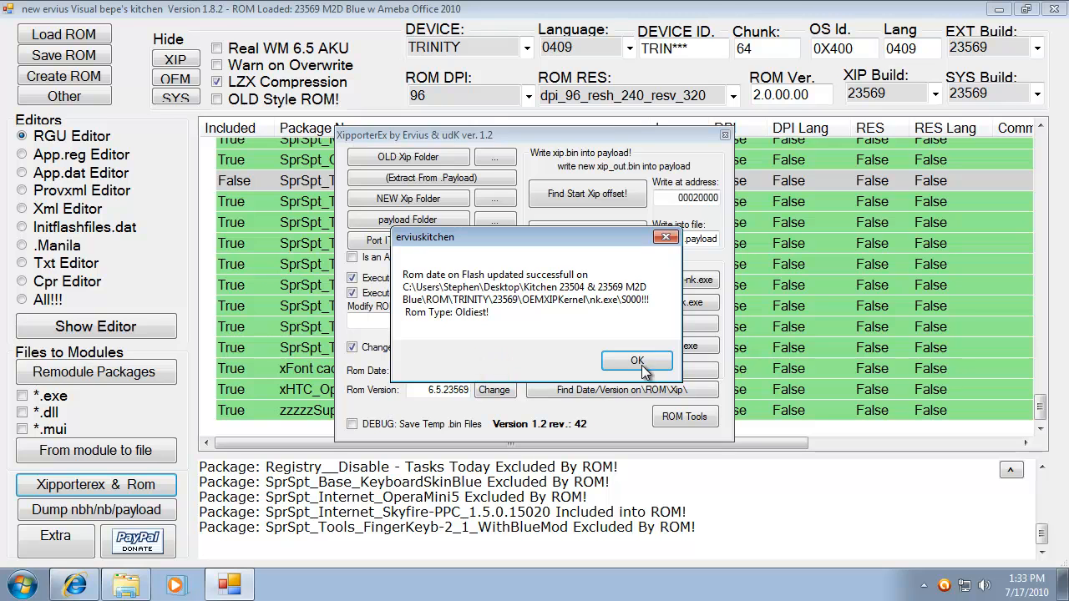
click(637, 361)
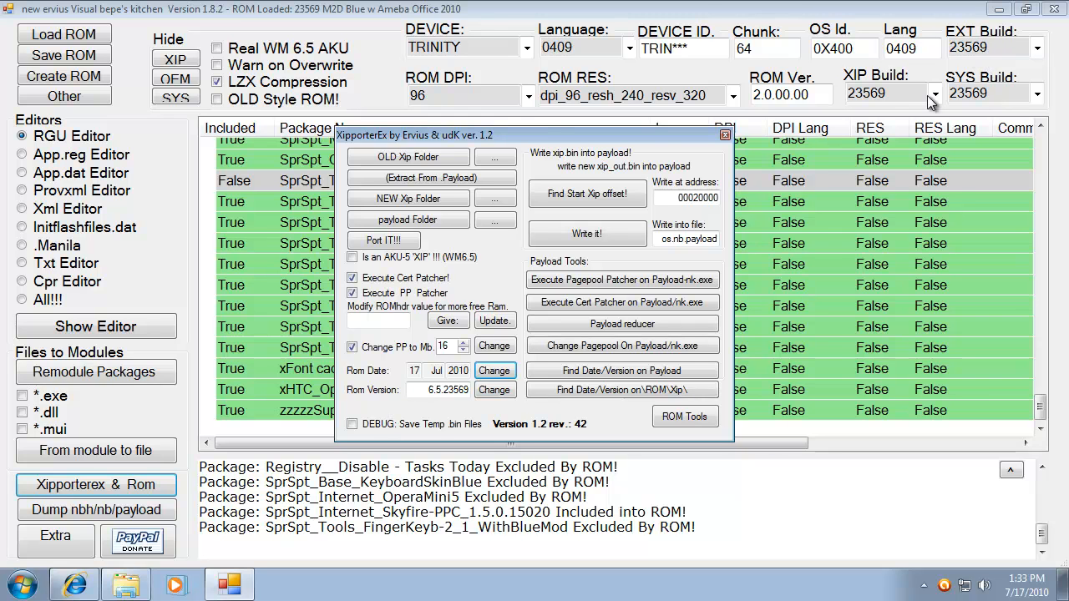
Apply the ROM date once more, dismiss the message and close XipporterEx
double_click(452, 389)
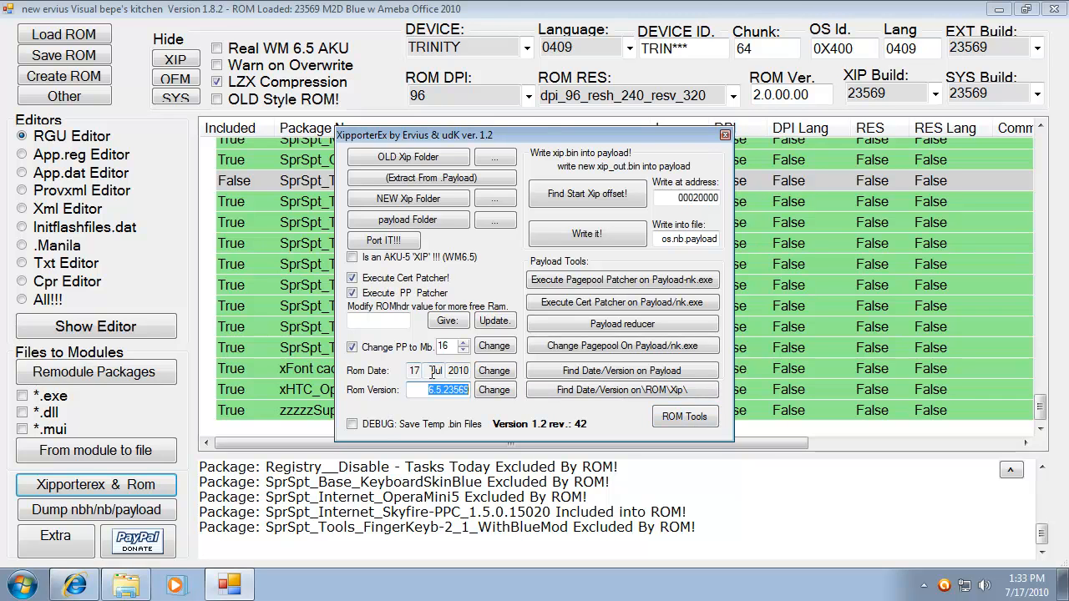
click(493, 373)
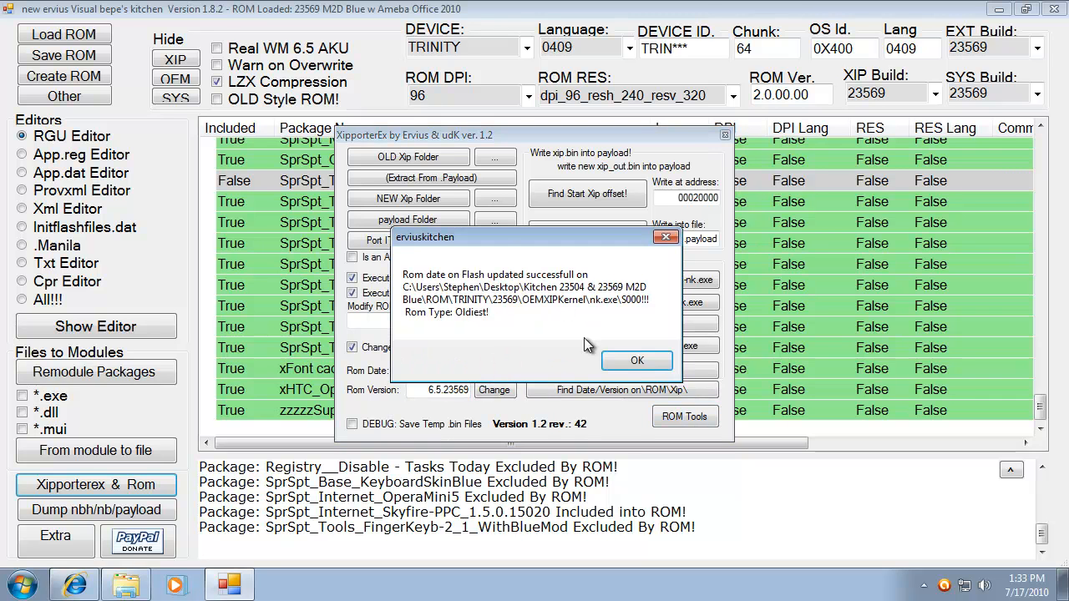
click(628, 361)
click(724, 135)
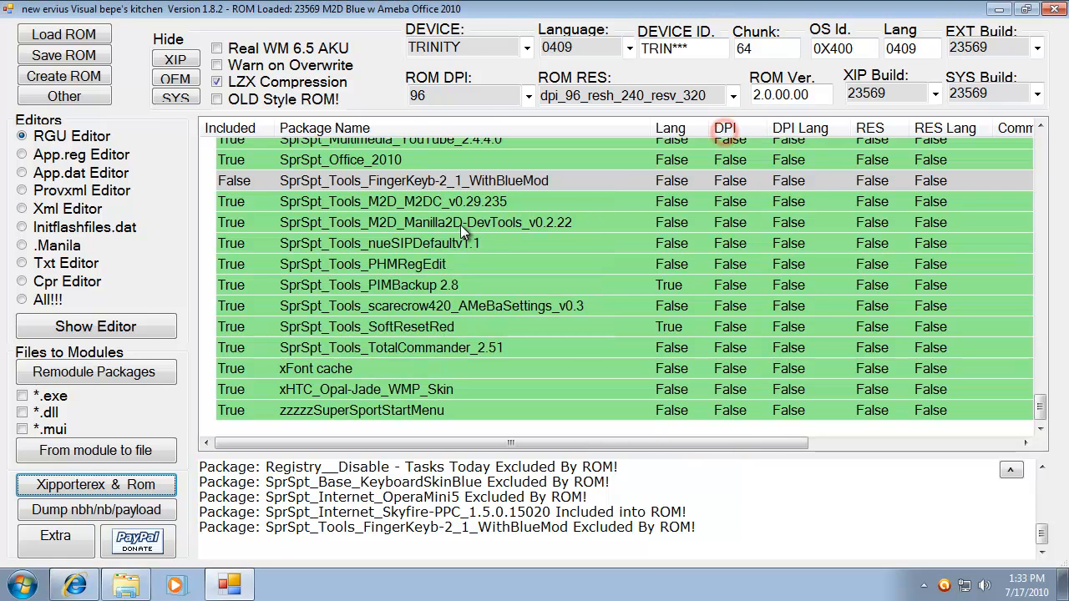
Check the kitchen's other settings for Implantxip and maximum modules, close them and start building the ROM
click(93, 95)
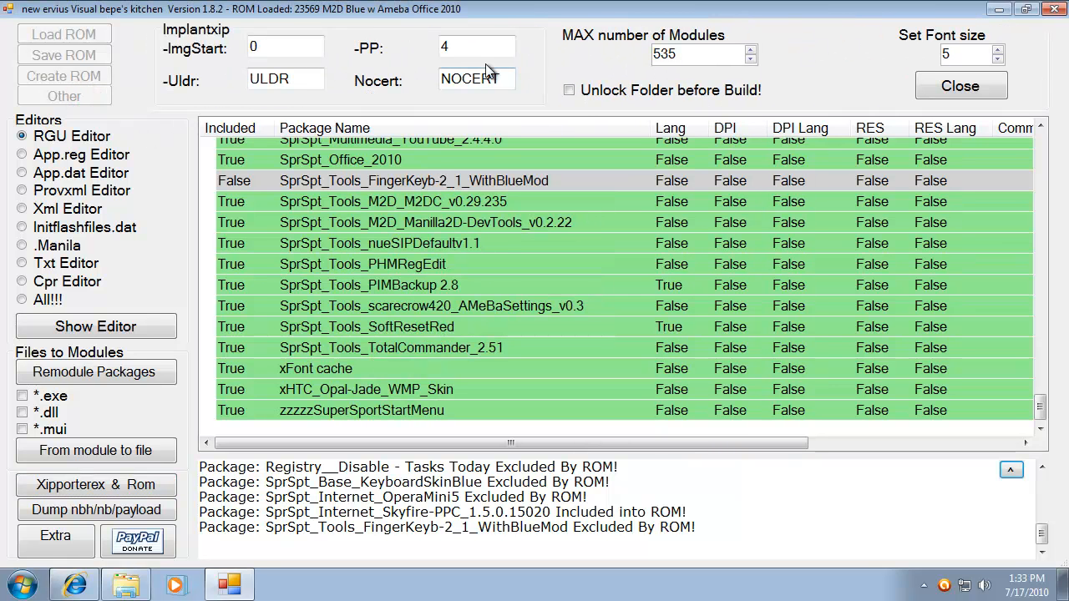
click(960, 86)
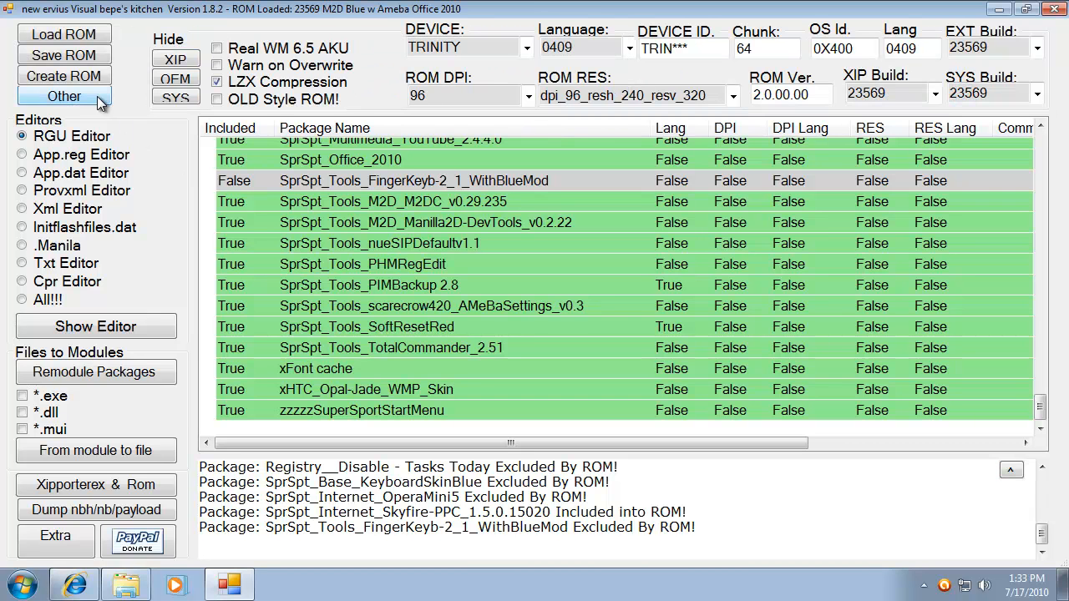
click(68, 75)
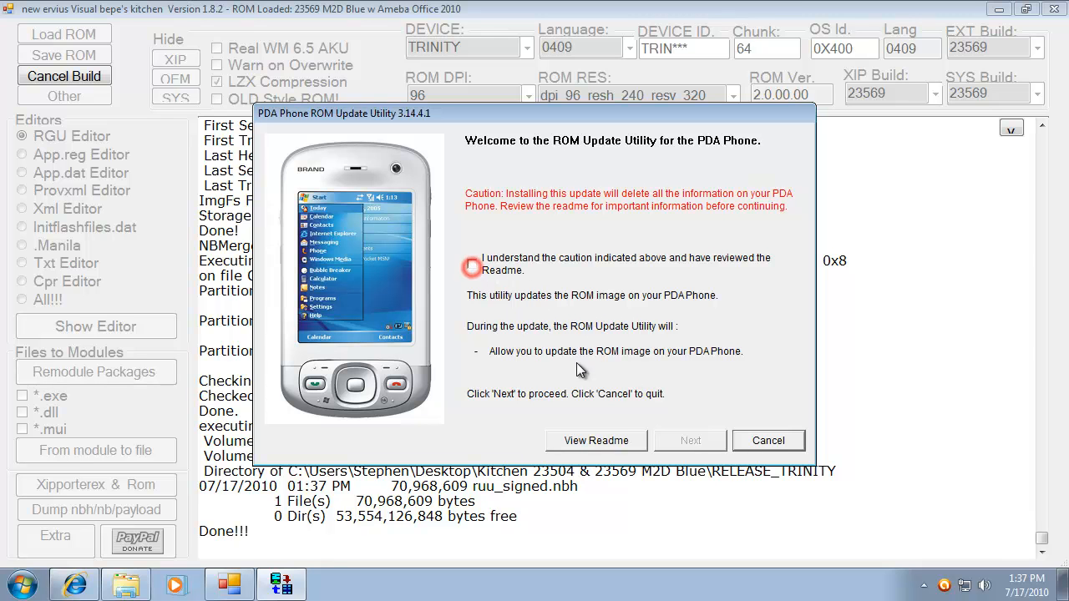
Accept the ROM Update Utility's caution, confirm the phone preparation steps are completed and proceed to the phone verification
click(472, 264)
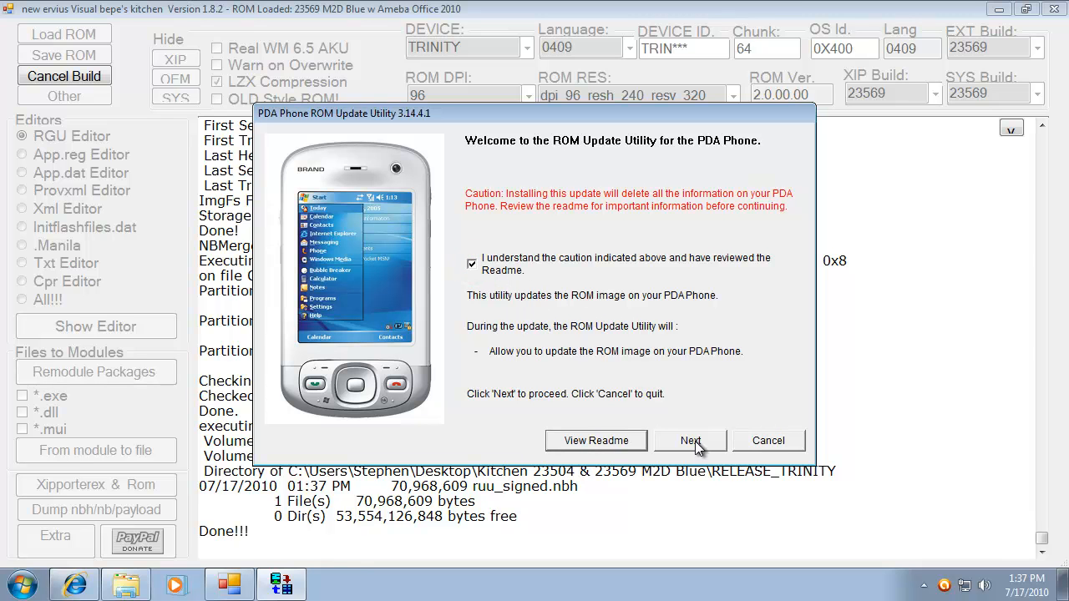
click(690, 440)
click(469, 301)
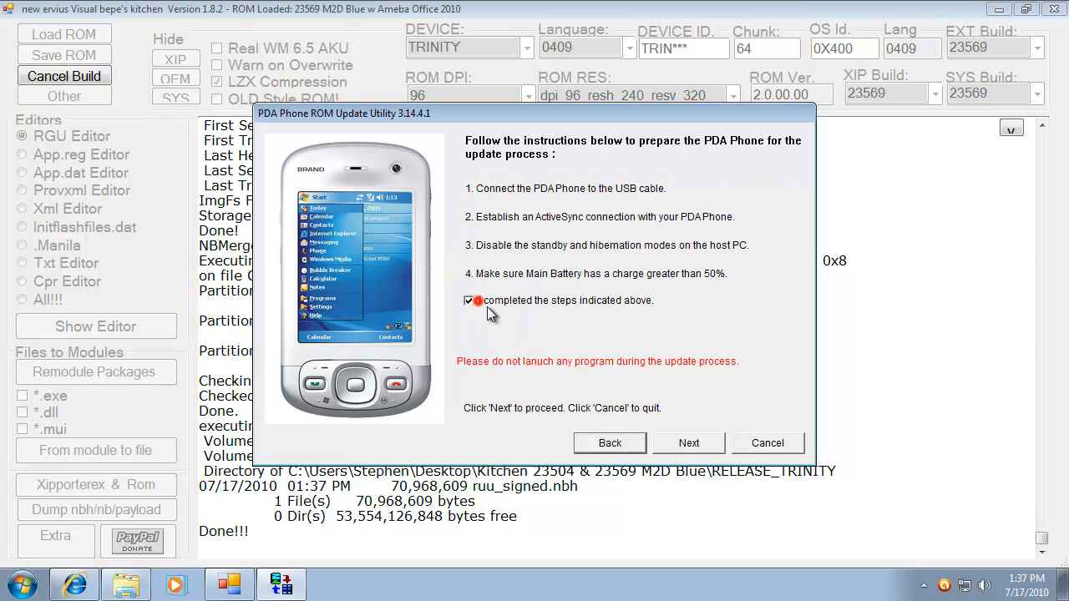
click(693, 444)
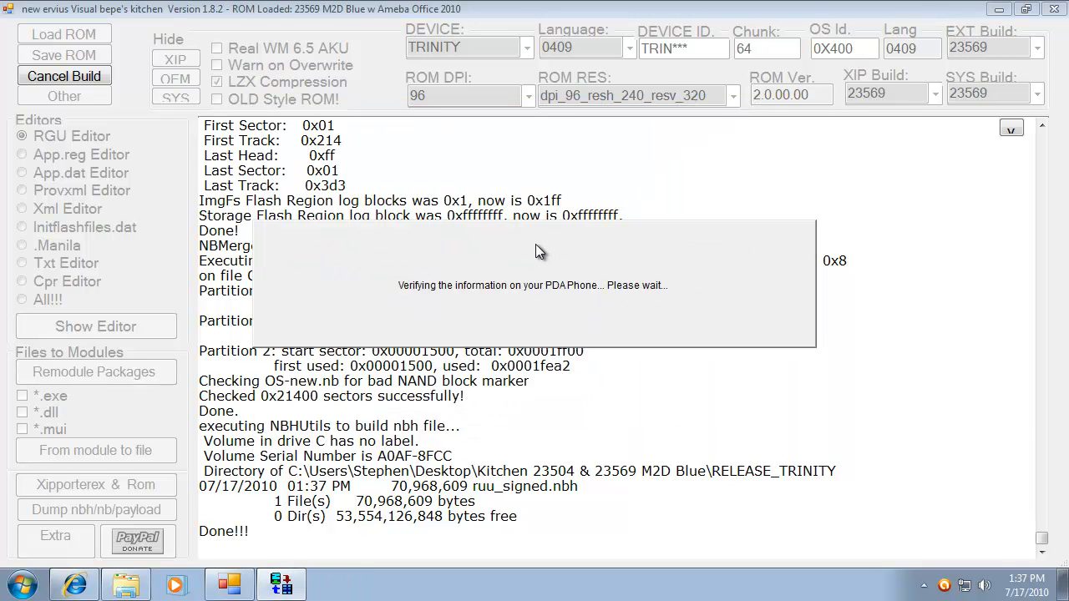